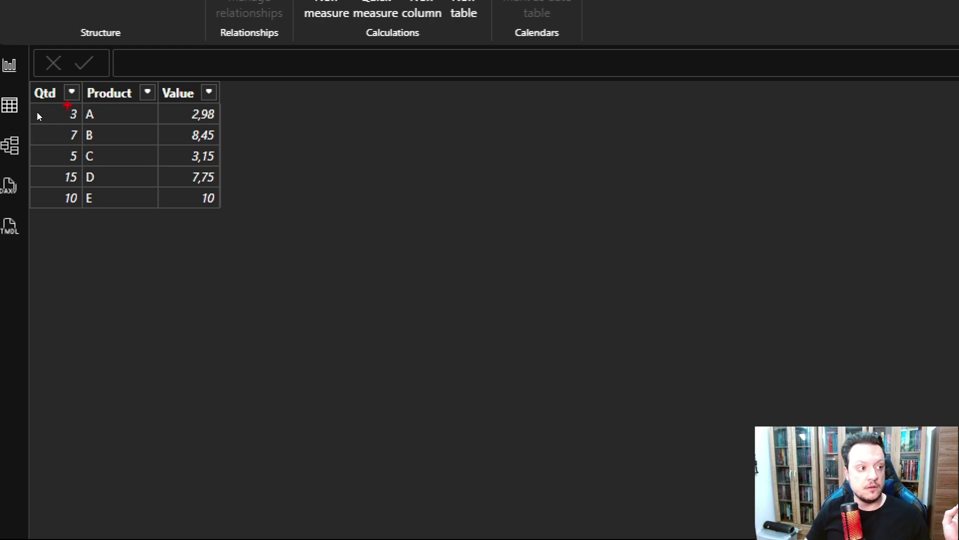
{"action": "mouse_move", "coordinate": [67, 104]}
{"action": "left_mouse_down"}
{"action": "mouse_move", "coordinate": [54, 109]}
{"action": "mouse_move", "coordinate": [80, 126]}
{"action": "mouse_move", "coordinate": [89, 107]}
{"action": "left_mouse_up"}
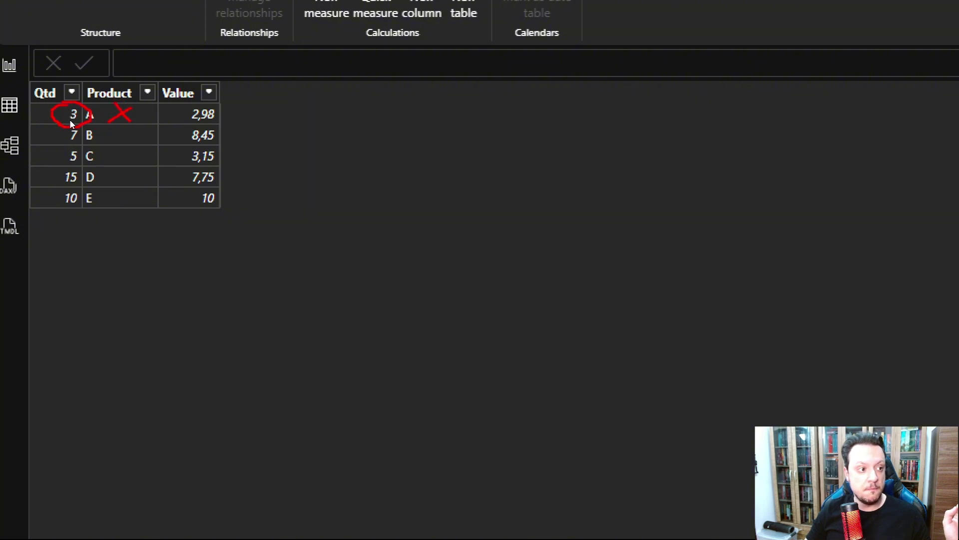
{"action": "mouse_move", "coordinate": [200, 104]}
{"action": "left_mouse_down"}
{"action": "mouse_move", "coordinate": [208, 126]}
{"action": "mouse_move", "coordinate": [222, 104]}
{"action": "left_mouse_up"}
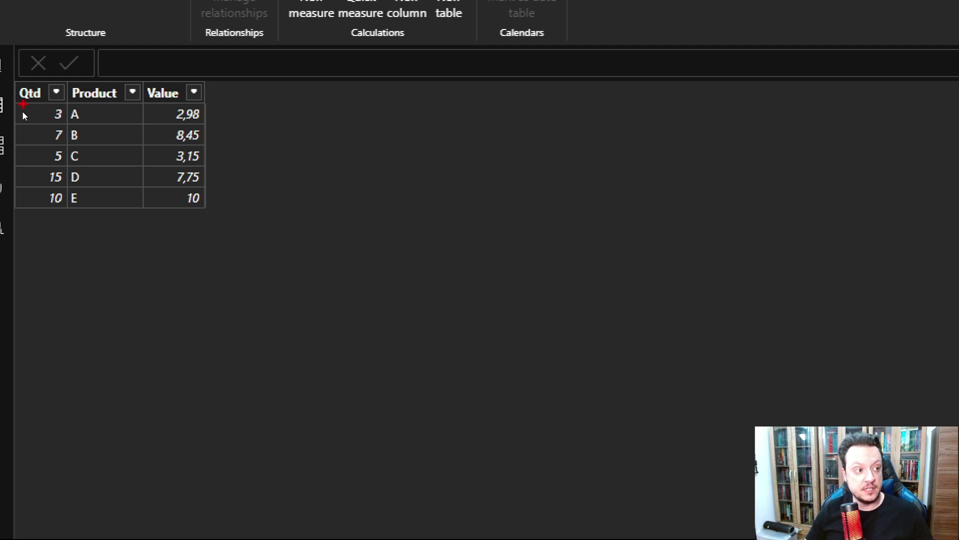
{"action": "left_click_drag", "start_coordinate": [36, 121], "coordinate": [67, 122]}
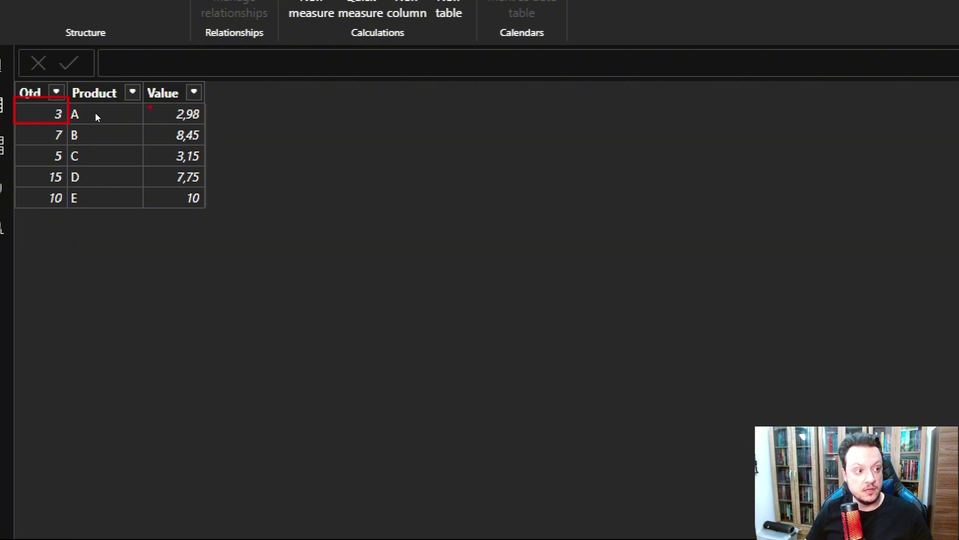
{"action": "mouse_move", "coordinate": [144, 100]}
{"action": "left_mouse_down"}
{"action": "mouse_move", "coordinate": [204, 123]}
{"action": "mouse_move", "coordinate": [235, 112]}
{"action": "mouse_move", "coordinate": [220, 106]}
{"action": "mouse_move", "coordinate": [240, 109]}
{"action": "left_mouse_up"}
{"action": "left_click_drag", "start_coordinate": [27, 120], "coordinate": [47, 133]}
{"action": "left_click_drag", "start_coordinate": [158, 124], "coordinate": [209, 143]}
{"action": "left_click_drag", "start_coordinate": [219, 128], "coordinate": [228, 128]}
{"action": "mouse_move", "coordinate": [223, 122]}
{"action": "left_mouse_down"}
{"action": "mouse_move", "coordinate": [236, 136]}
{"action": "mouse_move", "coordinate": [209, 156]}
{"action": "mouse_move", "coordinate": [223, 196]}
{"action": "left_mouse_up"}
{"action": "left_click_drag", "start_coordinate": [219, 193], "coordinate": [226, 189]}
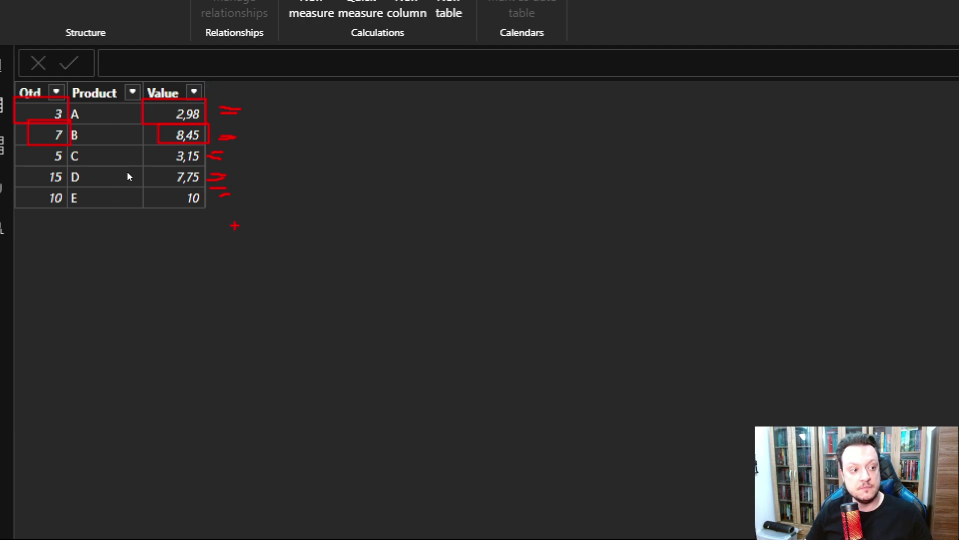
{"action": "mouse_move", "coordinate": [234, 226]}
{"action": "left_mouse_down"}
{"action": "mouse_move", "coordinate": [219, 252]}
{"action": "mouse_move", "coordinate": [202, 188]}
{"action": "mouse_move", "coordinate": [200, 103]}
{"action": "mouse_move", "coordinate": [273, 149]}
{"action": "mouse_move", "coordinate": [210, 220]}
{"action": "mouse_move", "coordinate": [179, 210]}
{"action": "left_mouse_up"}
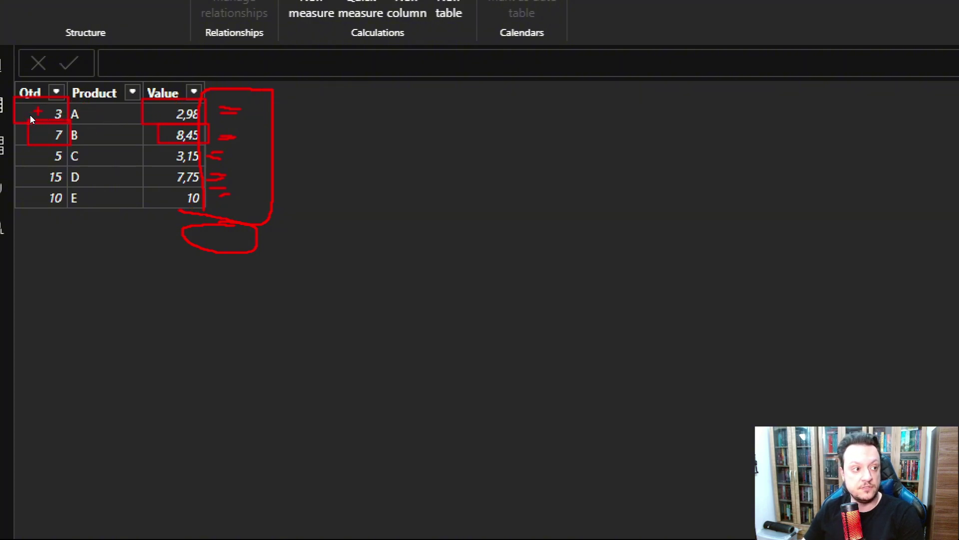
{"action": "left_click_drag", "start_coordinate": [31, 108], "coordinate": [41, 111]}
{"action": "mouse_move", "coordinate": [151, 108]}
{"action": "left_mouse_down"}
{"action": "mouse_move", "coordinate": [208, 117]}
{"action": "mouse_move", "coordinate": [202, 165]}
{"action": "mouse_move", "coordinate": [253, 204]}
{"action": "mouse_move", "coordinate": [232, 93]}
{"action": "mouse_move", "coordinate": [207, 103]}
{"action": "left_mouse_up"}
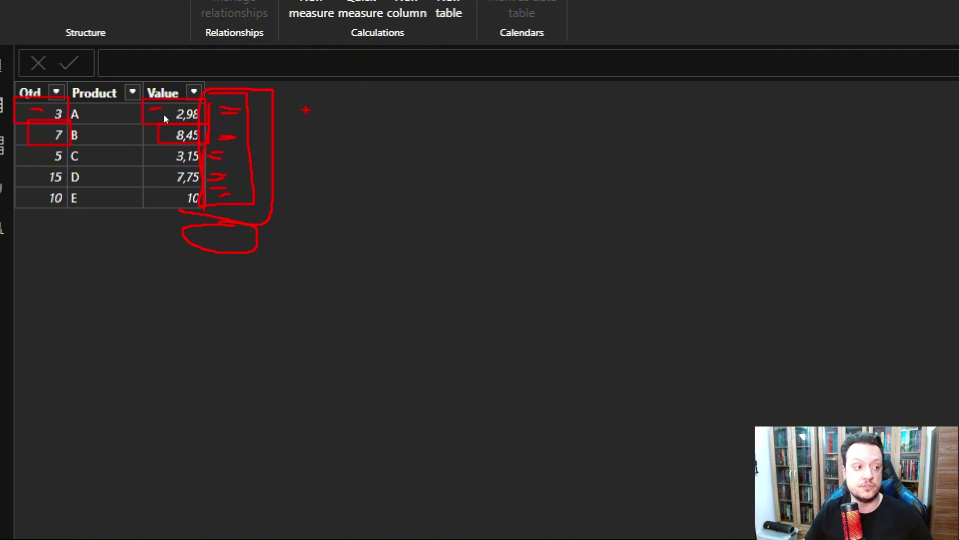
{"action": "key", "text": "Escape"}
- In the report view, create a new measure in the Sales table and name it Total Sales SUM
{"action": "left_click", "coordinate": [8, 92]}
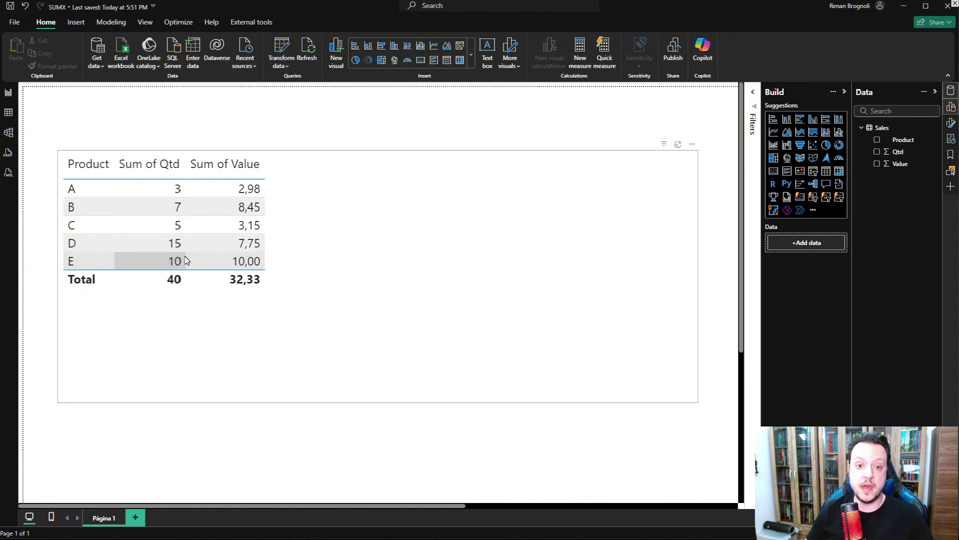
{"action": "right_click", "coordinate": [895, 126]}
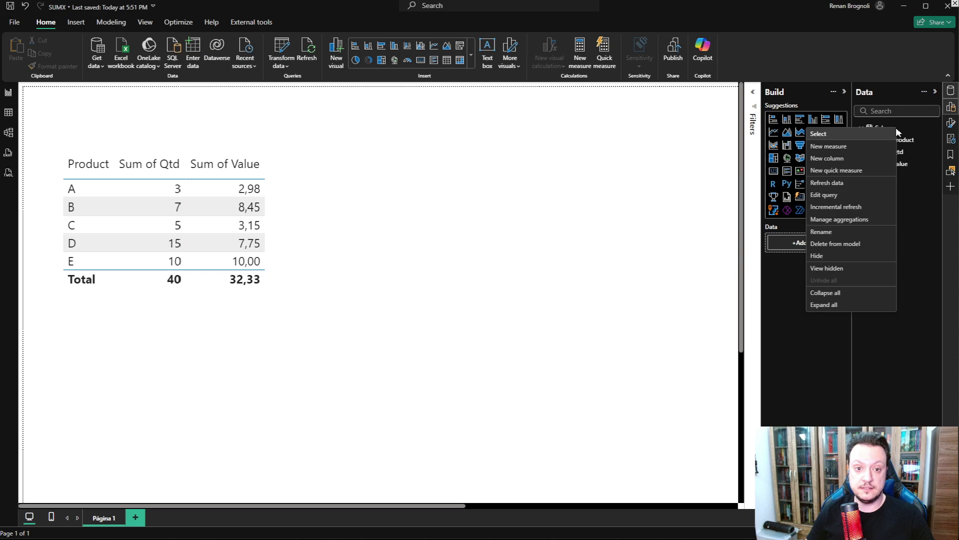
{"action": "left_click", "coordinate": [844, 145]}
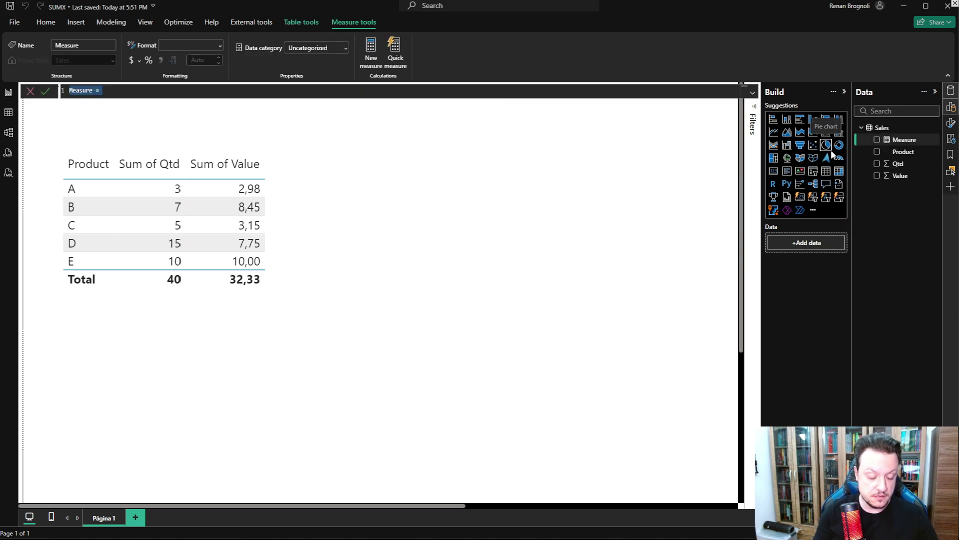
{"action": "type", "text": "t"}
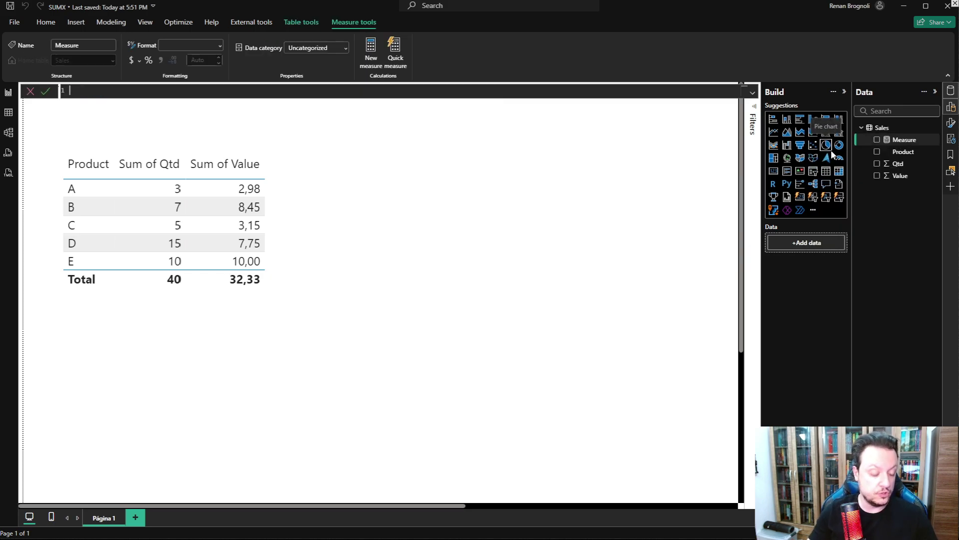
{"action": "key", "text": "BackSpace"}
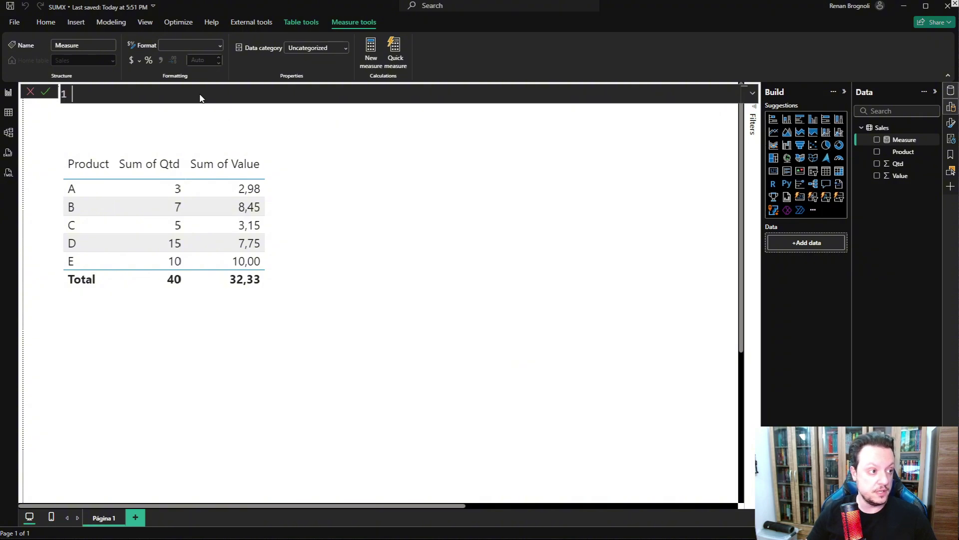
{"action": "type", "text": "TOta"}
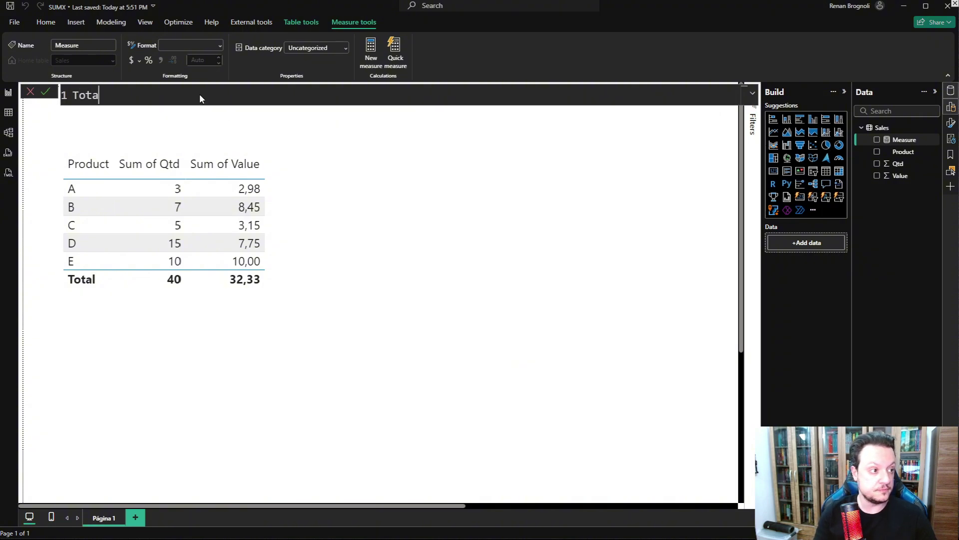
{"action": "type", "text": "l Sales SUM ="}
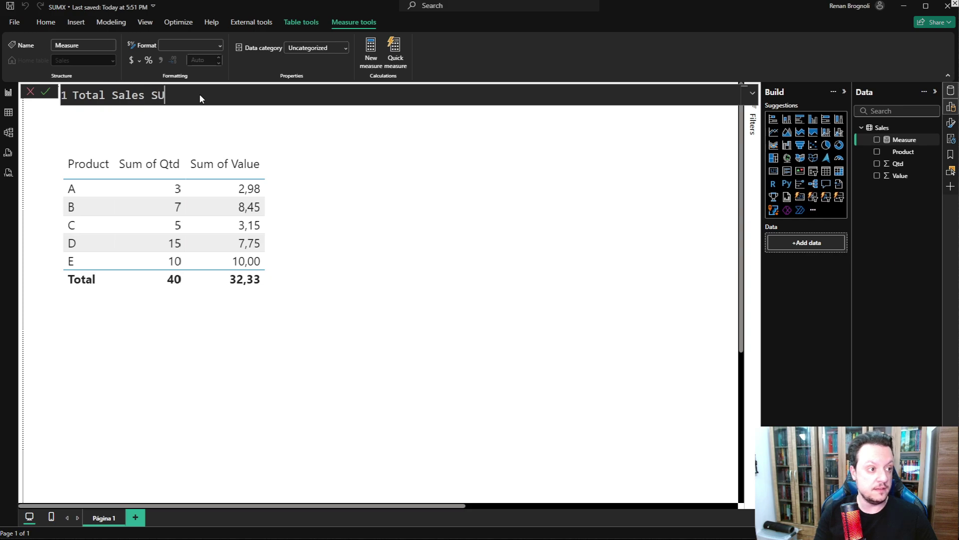
- Start the measure's formula two lines below its name with SUM(Sales[Qtd]) followed by the multiplication operator
{"action": "key", "text": "shift+Return"}
{"action": "key", "text": "shift+Return"}
{"action": "type", "text": "SUM"}
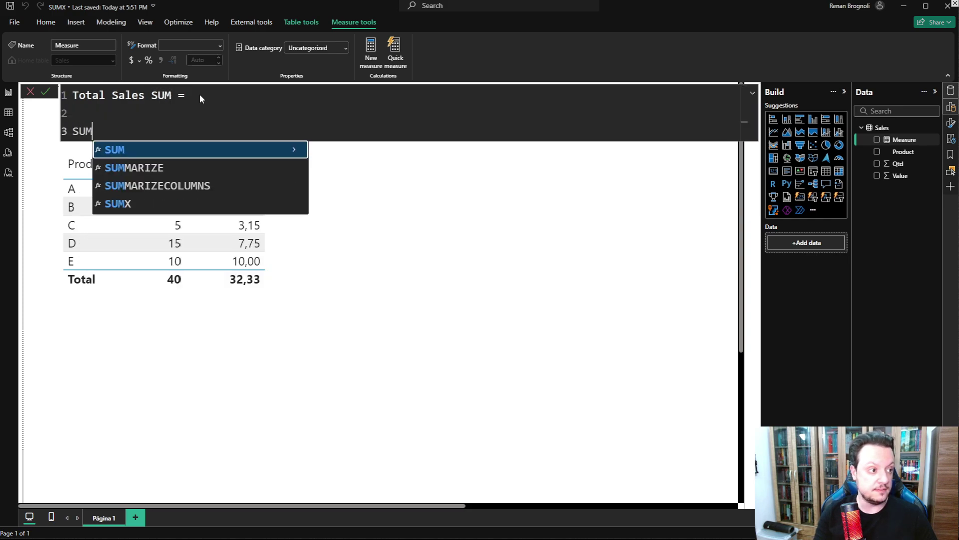
{"action": "type", "text": "(SA"}
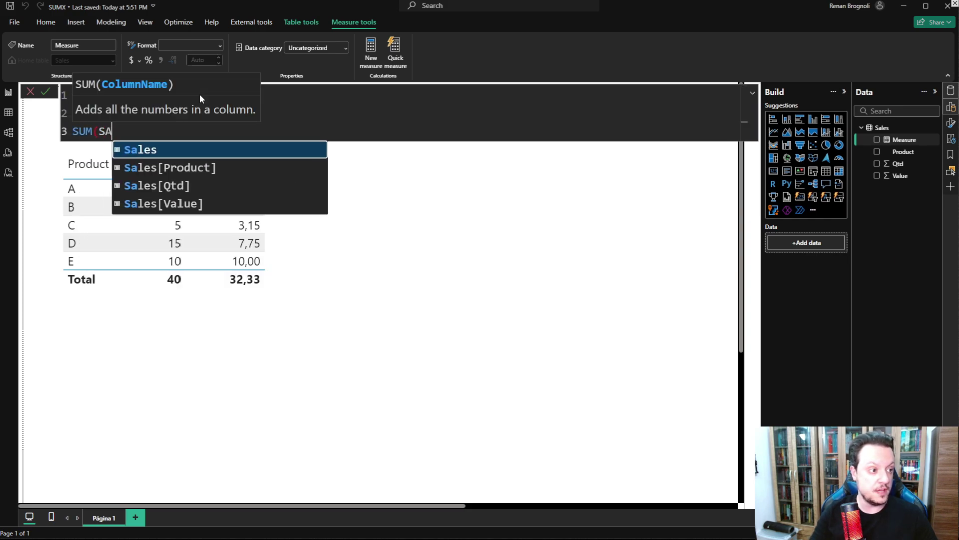
{"action": "key", "text": "Down"}
{"action": "key", "text": "Down"}
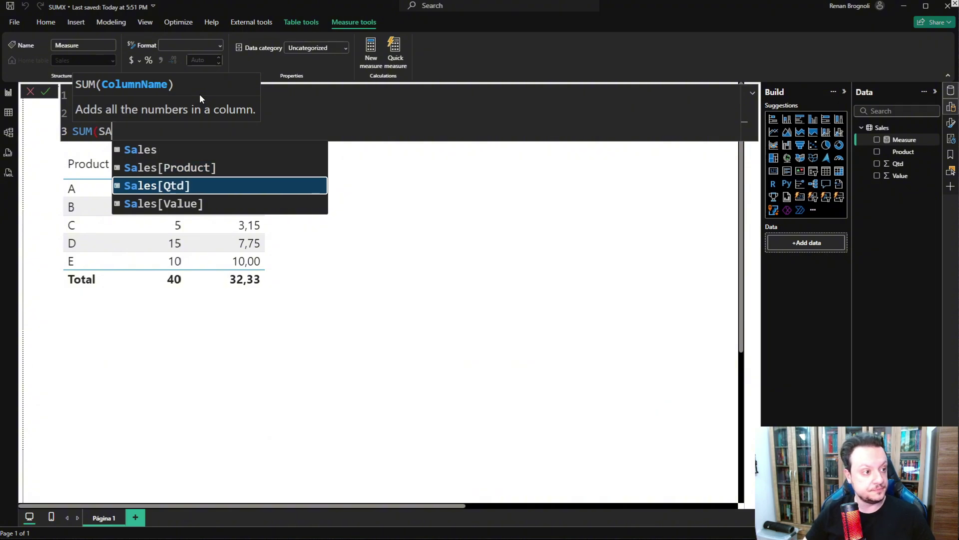
{"action": "key", "text": "Tab"}
{"action": "type", "text": ") * "}
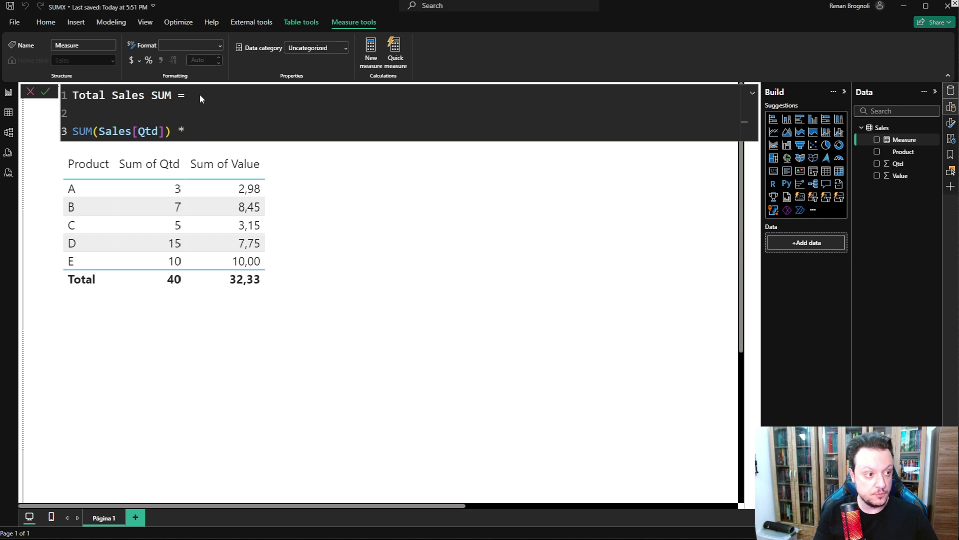
- Complete the formula with SUM(Sales[Value]) as the second factor and commit the measure
{"action": "type", "text": "SUM("}
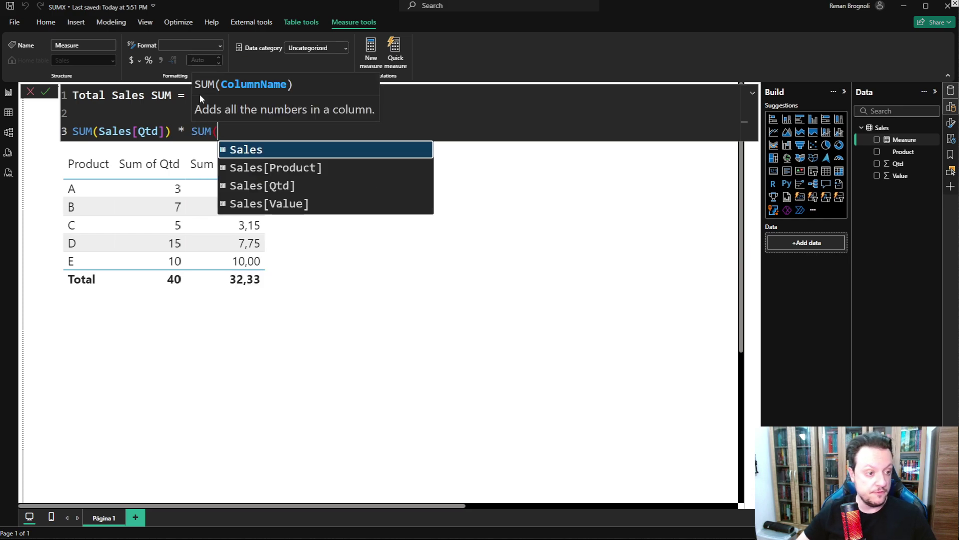
{"action": "key", "text": "Down"}
{"action": "key", "text": "Down"}
{"action": "key", "text": "Down"}
{"action": "key", "text": "Tab"}
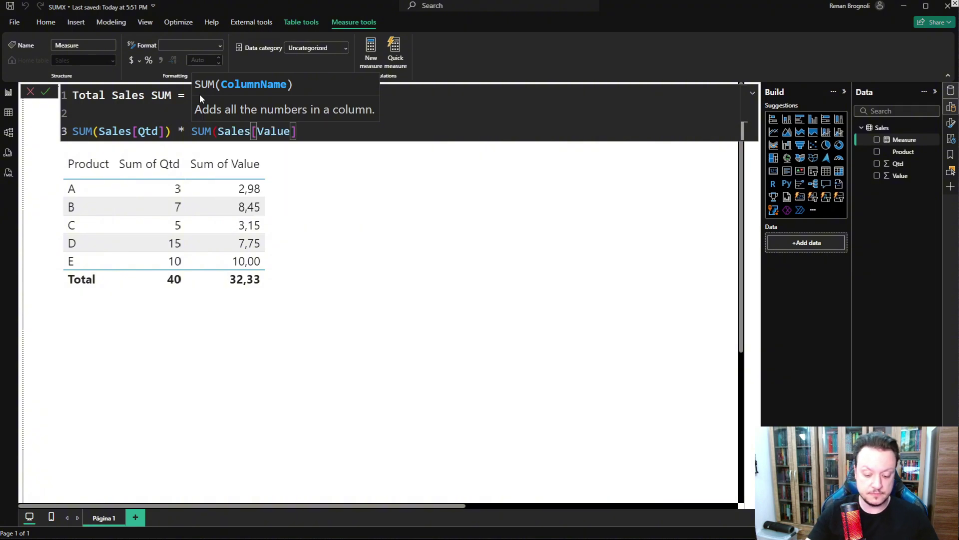
{"action": "type", "text": ")"}
{"action": "key", "text": "Return"}
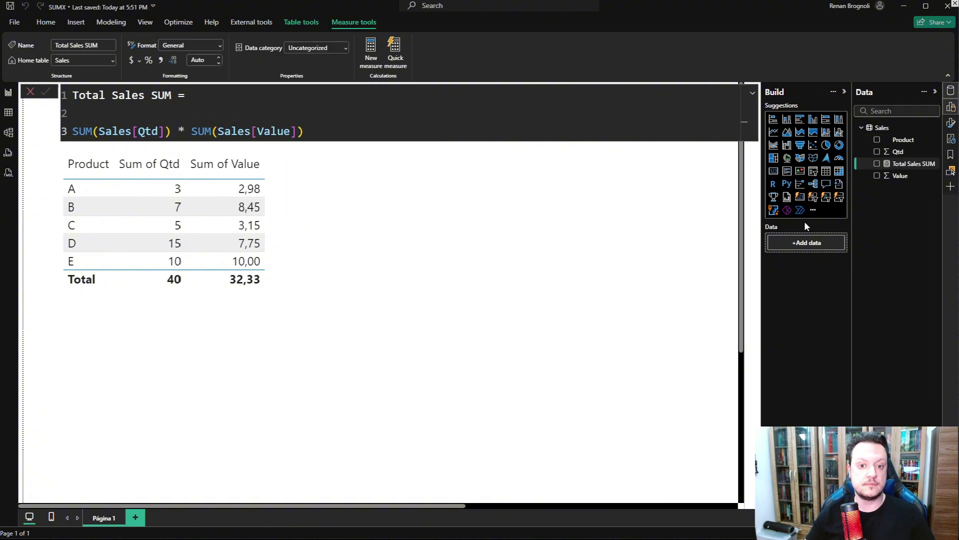
- Add the Total Sales SUM measure as a column of the existing product table visual
{"action": "left_click", "coordinate": [876, 164]}
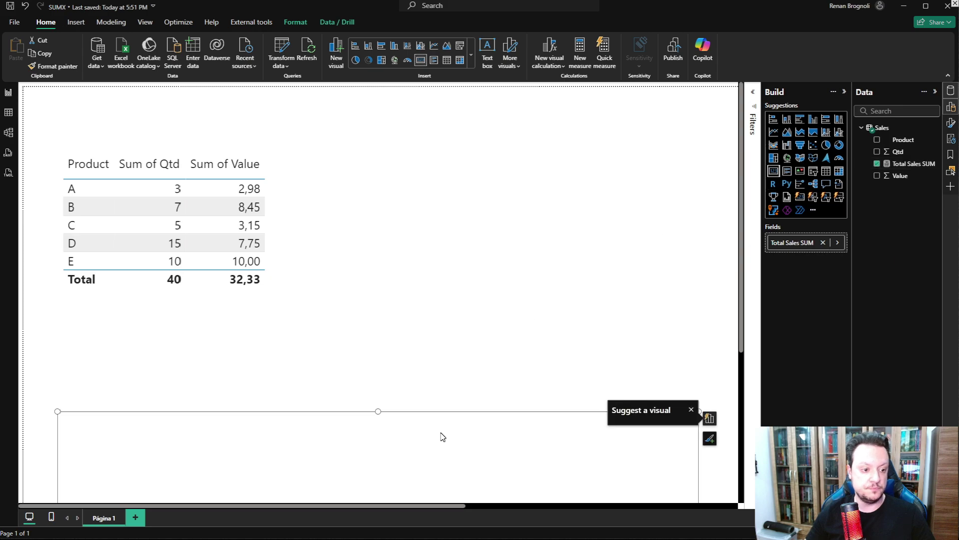
{"action": "left_click", "coordinate": [356, 302]}
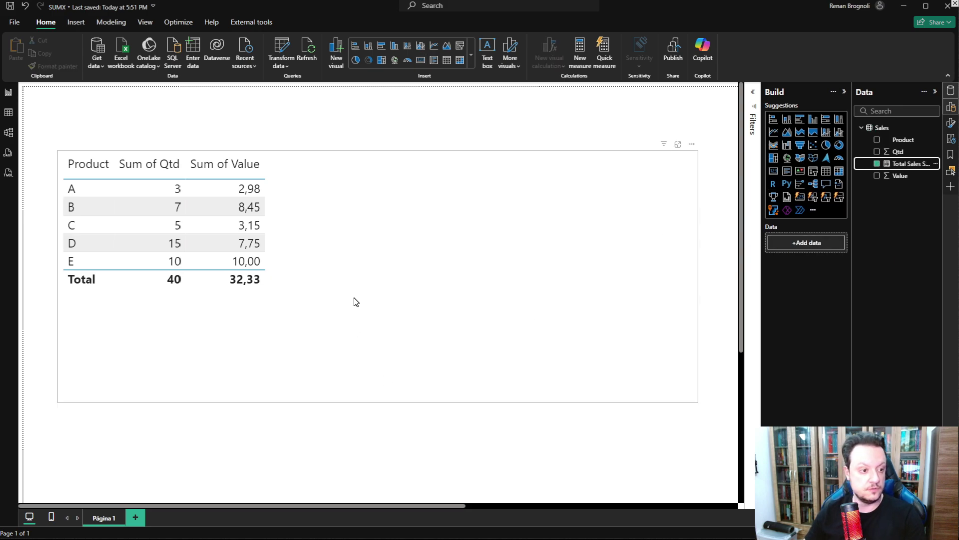
{"action": "left_click", "coordinate": [394, 234]}
{"action": "left_click", "coordinate": [878, 164]}
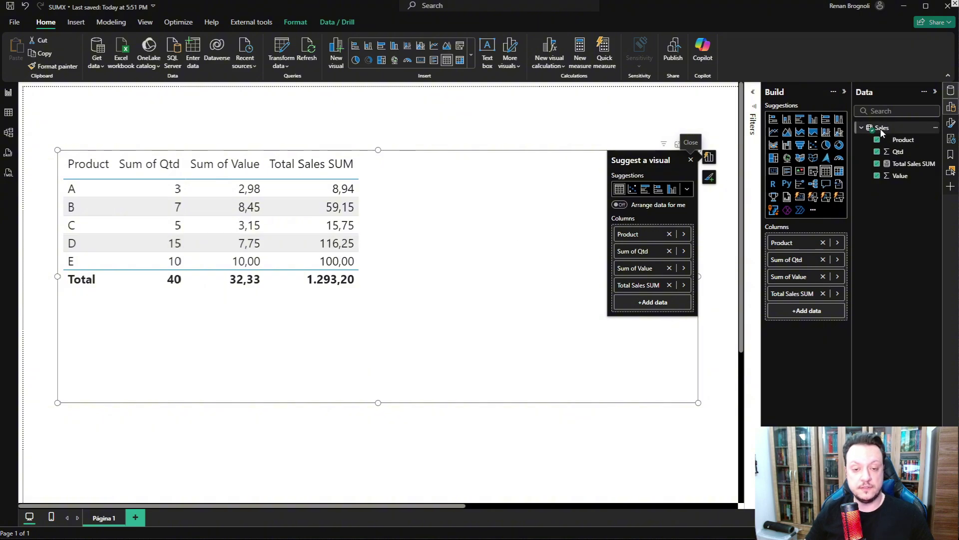
- Create another new measure in the Sales table and name it Total Sales SUMX
{"action": "right_click", "coordinate": [863, 139]}
{"action": "left_click", "coordinate": [725, 162]}
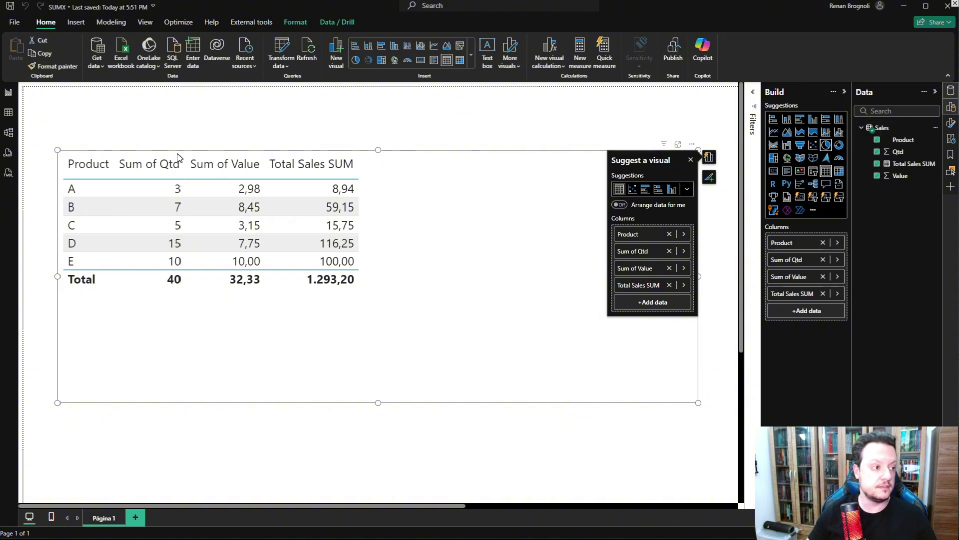
{"action": "type", "text": "t"}
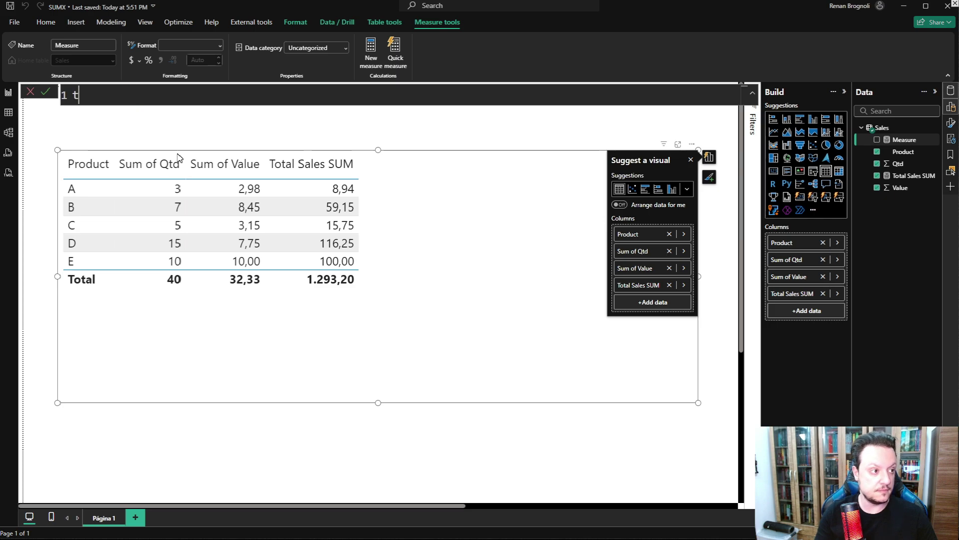
{"action": "type", "text": "otal Sale"}
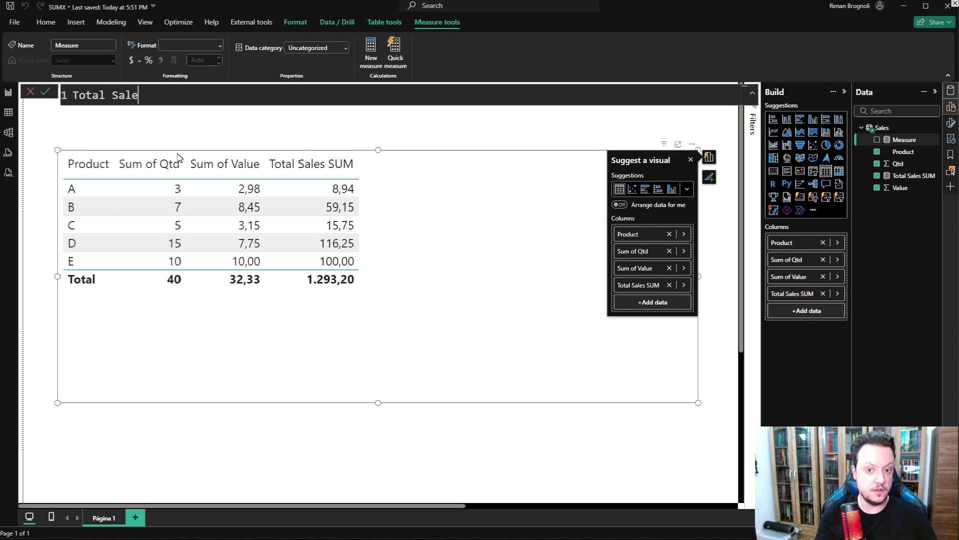
{"action": "type", "text": "s SUMX ="}
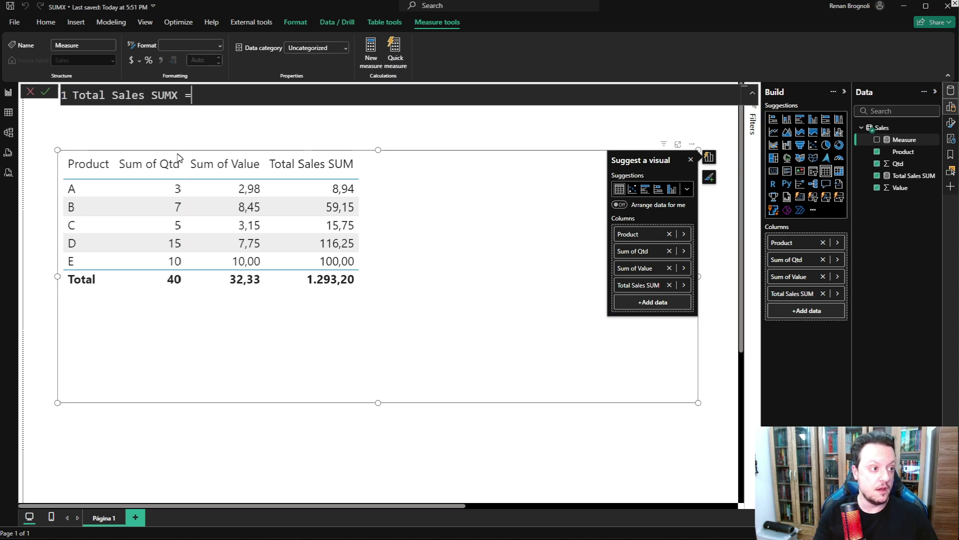
- Start the formula two lines below the name with a SUMX function that takes the Sales table as its first argument
{"action": "key", "text": "shift+Return"}
{"action": "key", "text": "shift+Return"}
{"action": "type", "text": "SUMX("}
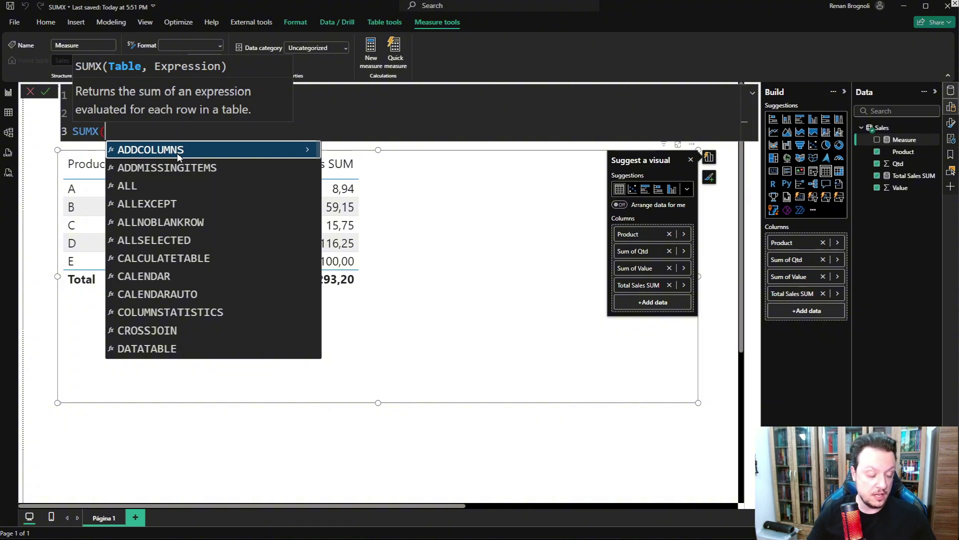
{"action": "key", "text": "shift+Return"}
{"action": "type", "text": "SALES"}
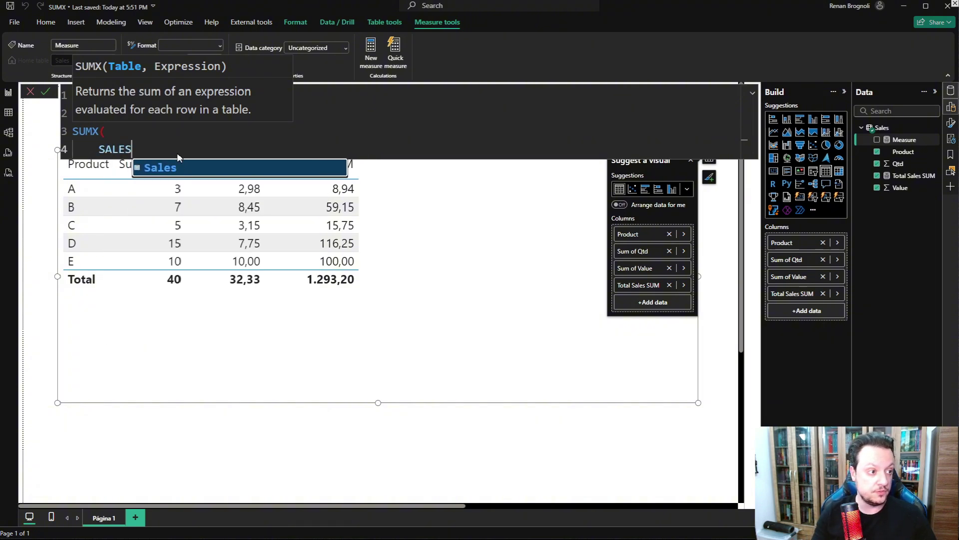
{"action": "key", "text": "Tab"}
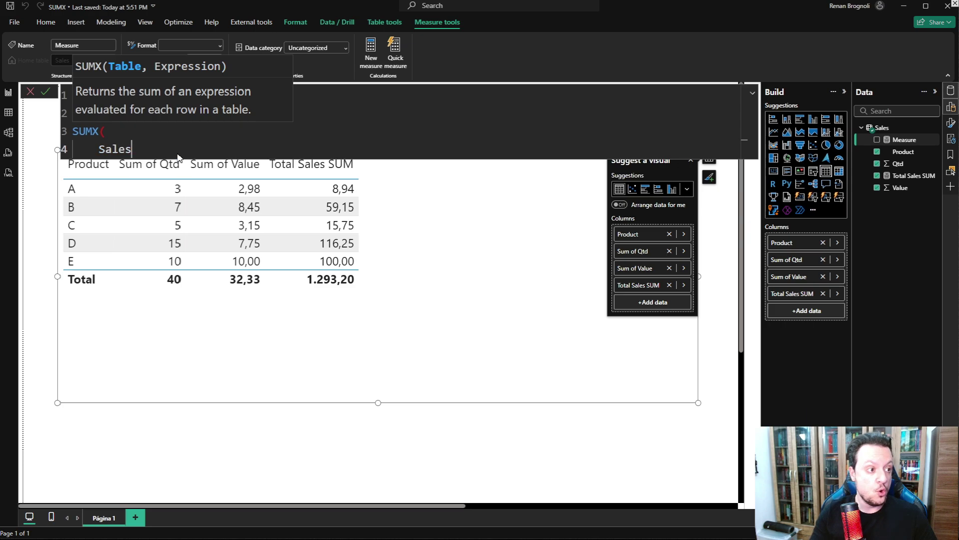
{"action": "key", "text": "shift+Return"}
{"action": "type", "text": ","}
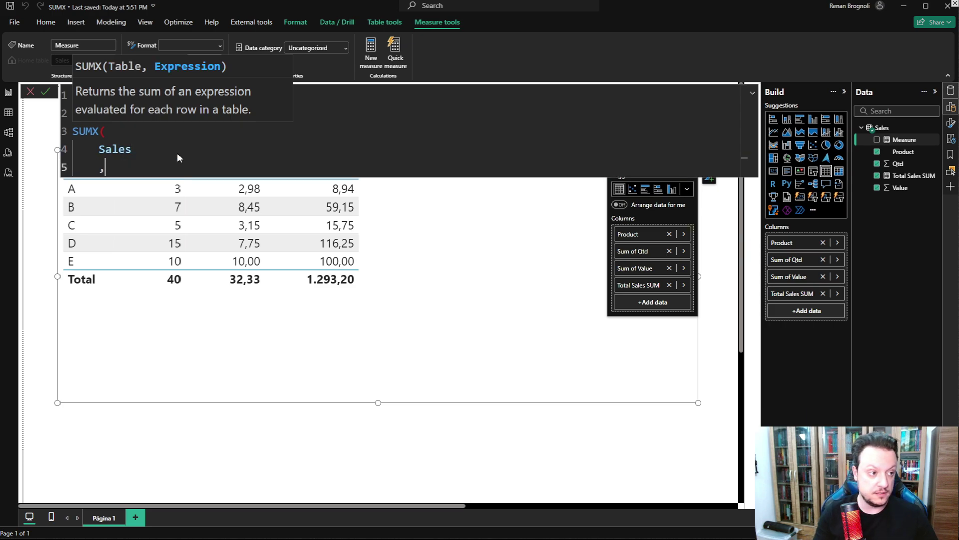
- Complete the SUMX expression with Sales[Qtd] * Sales[Value], close the function on its own line and commit the measure
{"action": "type", "text": "QTD"}
{"action": "key", "text": "Tab"}
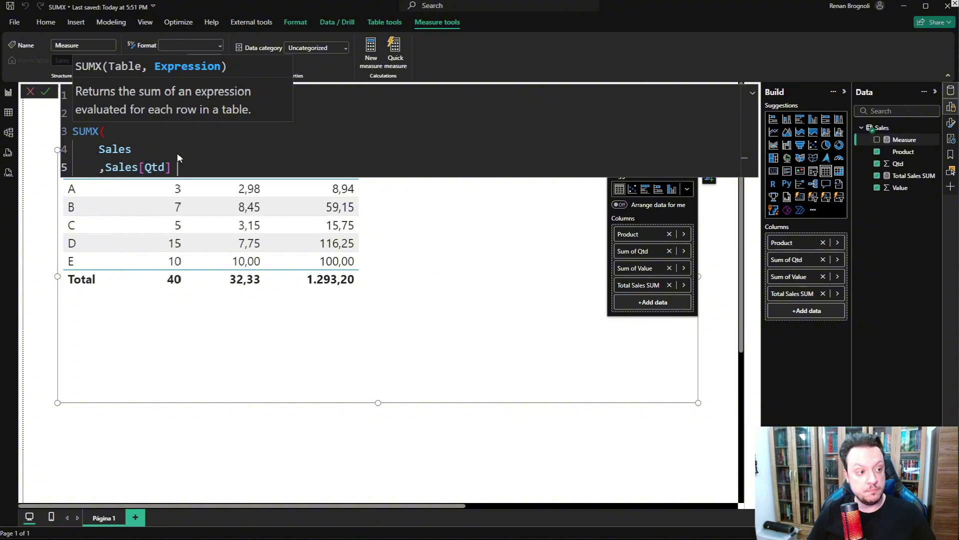
{"action": "type", "text": "* SALES"}
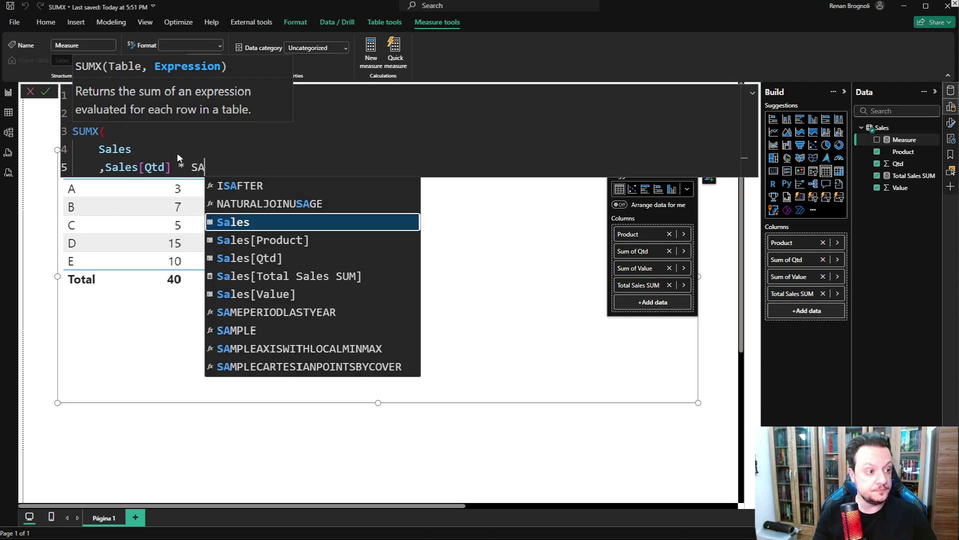
{"action": "key", "text": "Down"}
{"action": "key", "text": "Down"}
{"action": "key", "text": "Tab"}
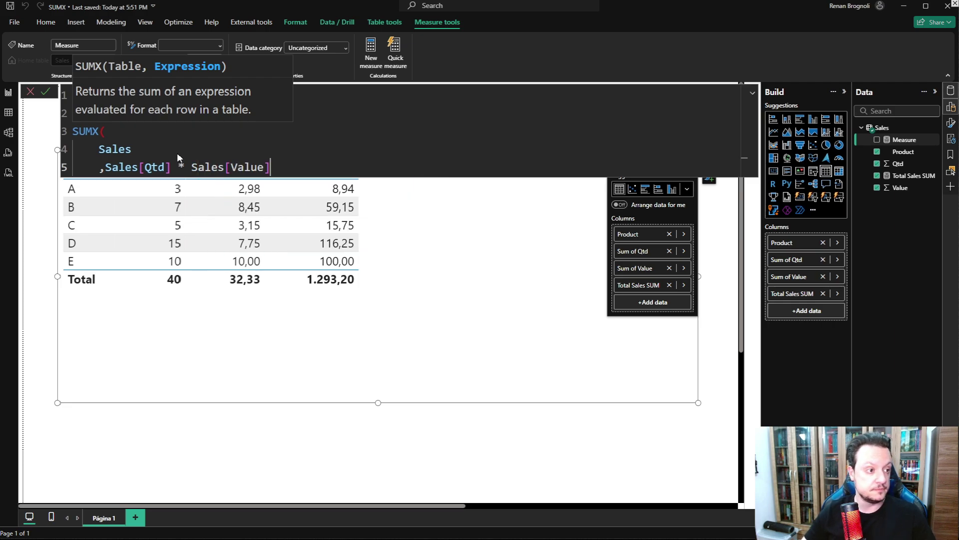
{"action": "key", "text": "shift+Return"}
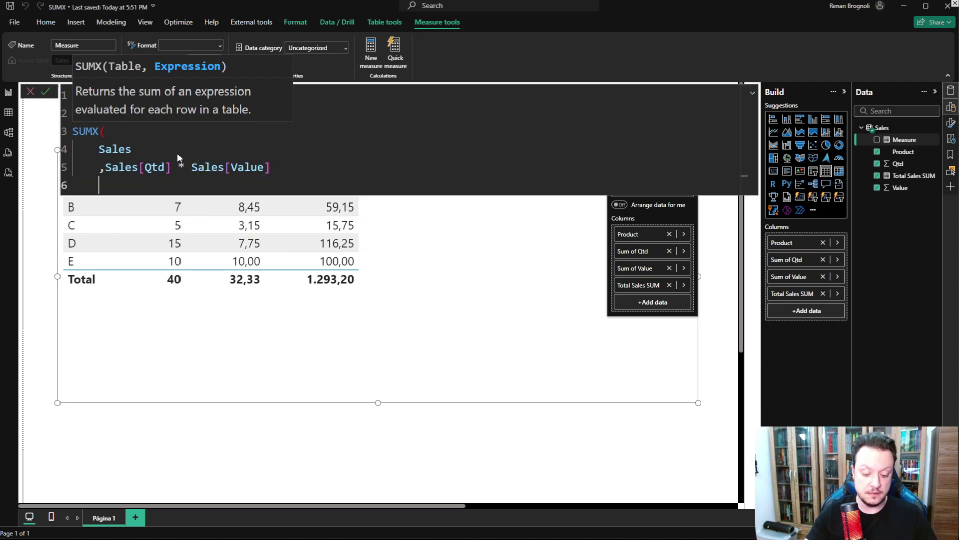
{"action": "type", "text": ")"}
{"action": "key", "text": "Return"}
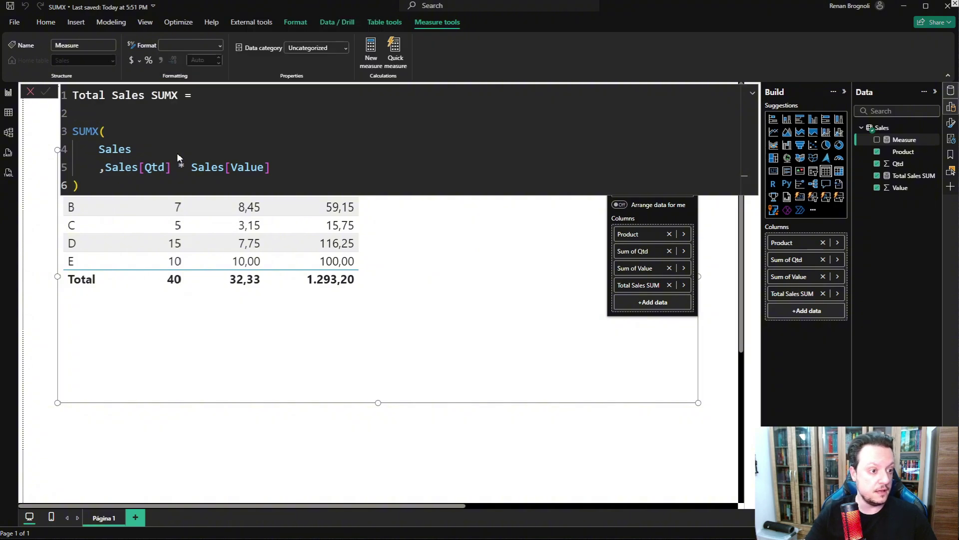
{"action": "left_click", "coordinate": [273, 444]}
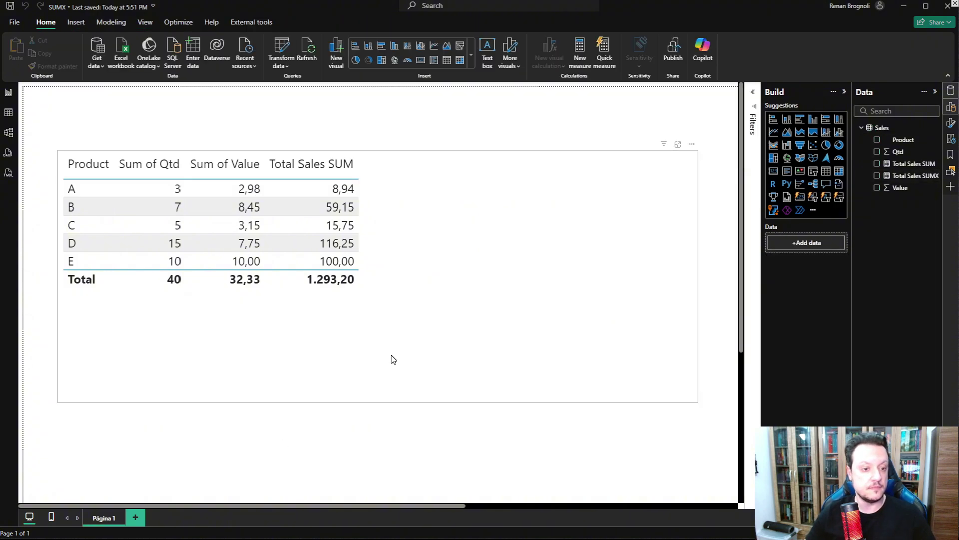
- Add the Total Sales SUMX measure as a column of the existing product table visual
{"action": "left_click", "coordinate": [392, 358]}
{"action": "left_click", "coordinate": [878, 177]}
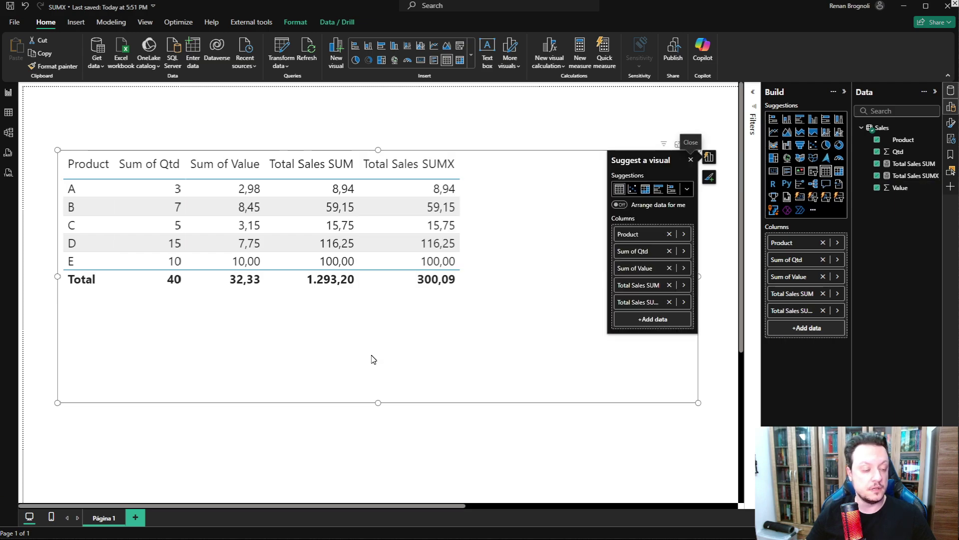
{"action": "left_click", "coordinate": [284, 412]}
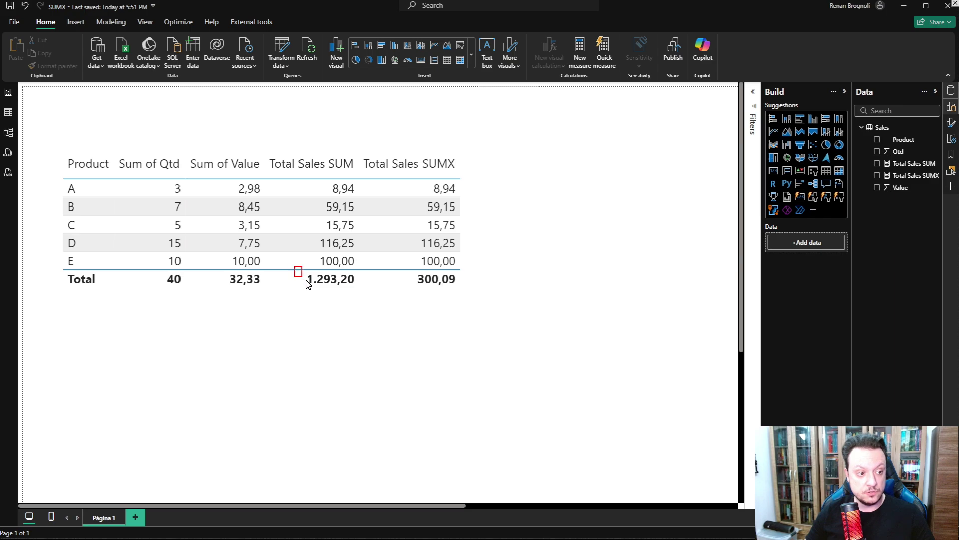
- Compare the two measures' grand totals, and check products A and B against their quantity and value in each measure column
{"action": "mouse_move", "coordinate": [307, 284]}
{"action": "left_mouse_down"}
{"action": "mouse_move", "coordinate": [358, 300]}
{"action": "mouse_move", "coordinate": [487, 300]}
{"action": "left_mouse_up"}
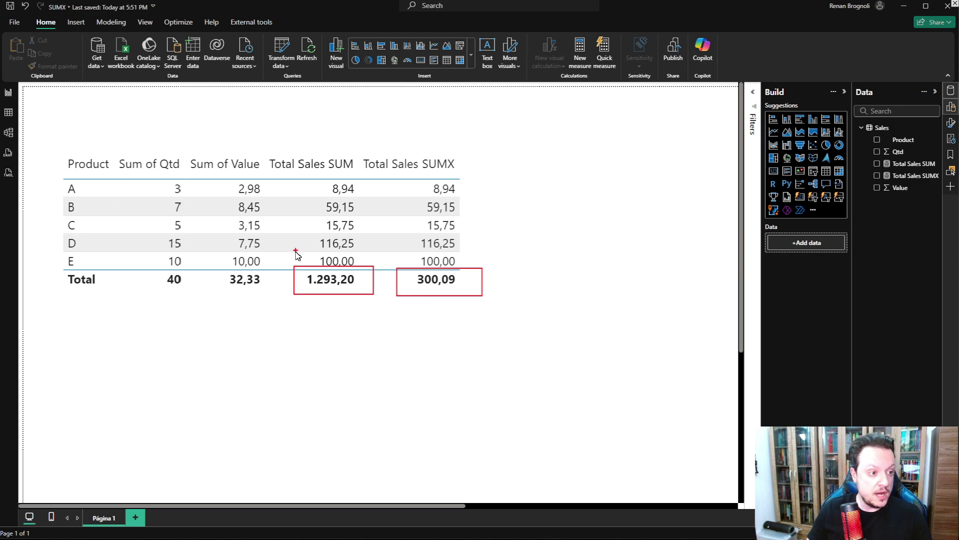
{"action": "mouse_move", "coordinate": [259, 150]}
{"action": "left_mouse_down"}
{"action": "mouse_move", "coordinate": [280, 180]}
{"action": "mouse_move", "coordinate": [356, 172]}
{"action": "mouse_move", "coordinate": [260, 156]}
{"action": "left_mouse_up"}
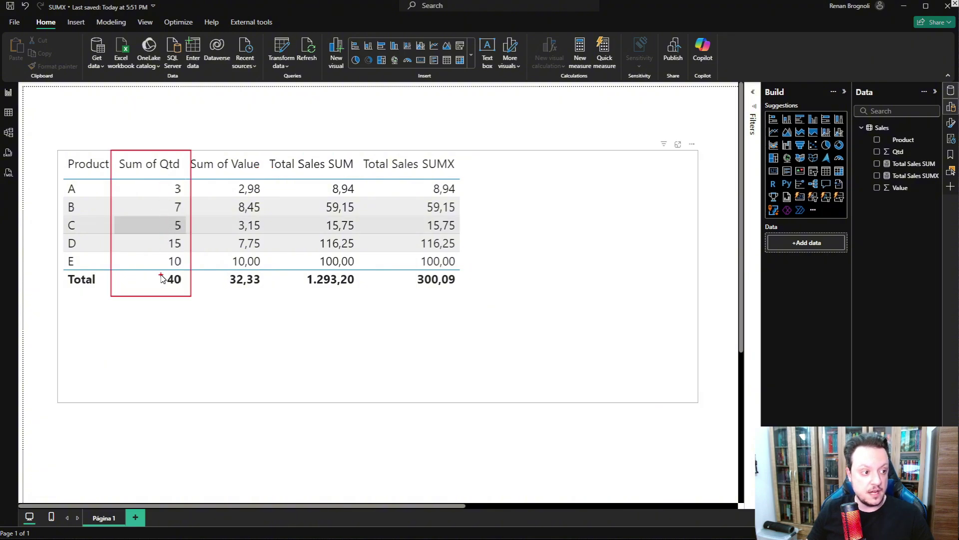
{"action": "mouse_move", "coordinate": [190, 147]}
{"action": "left_mouse_down"}
{"action": "mouse_move", "coordinate": [234, 278]}
{"action": "mouse_move", "coordinate": [272, 310]}
{"action": "mouse_move", "coordinate": [267, 300]}
{"action": "left_mouse_up"}
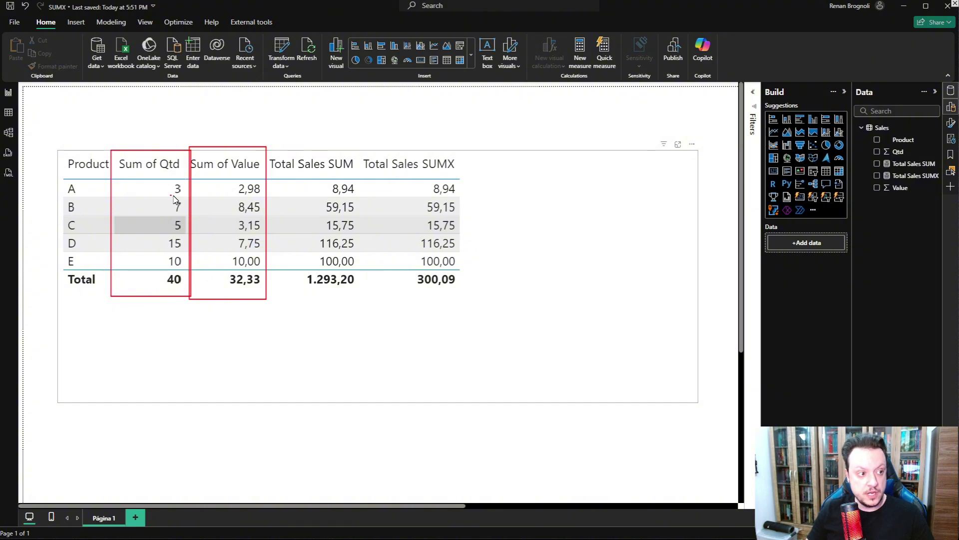
{"action": "left_click_drag", "start_coordinate": [170, 197], "coordinate": [181, 198]}
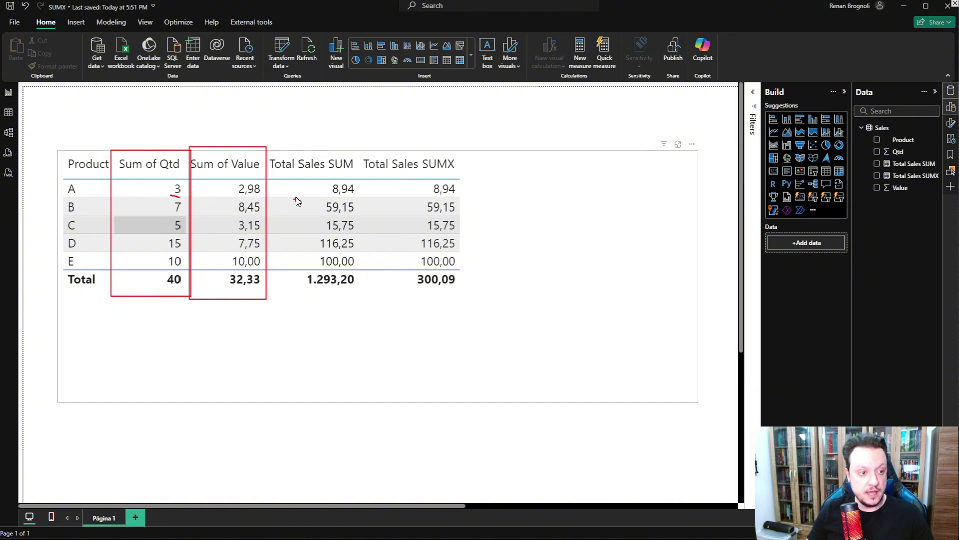
{"action": "left_click_drag", "start_coordinate": [333, 195], "coordinate": [359, 197]}
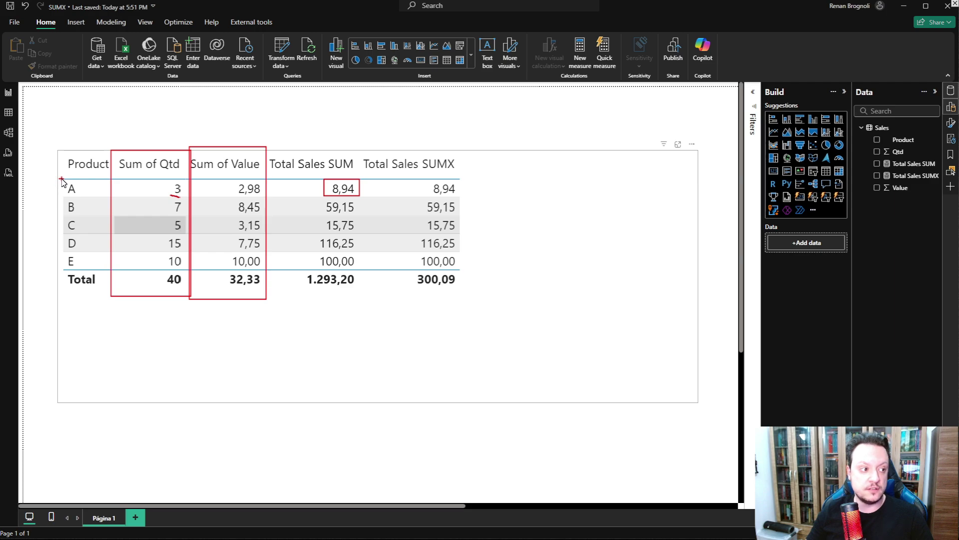
{"action": "left_click_drag", "start_coordinate": [58, 195], "coordinate": [76, 196]}
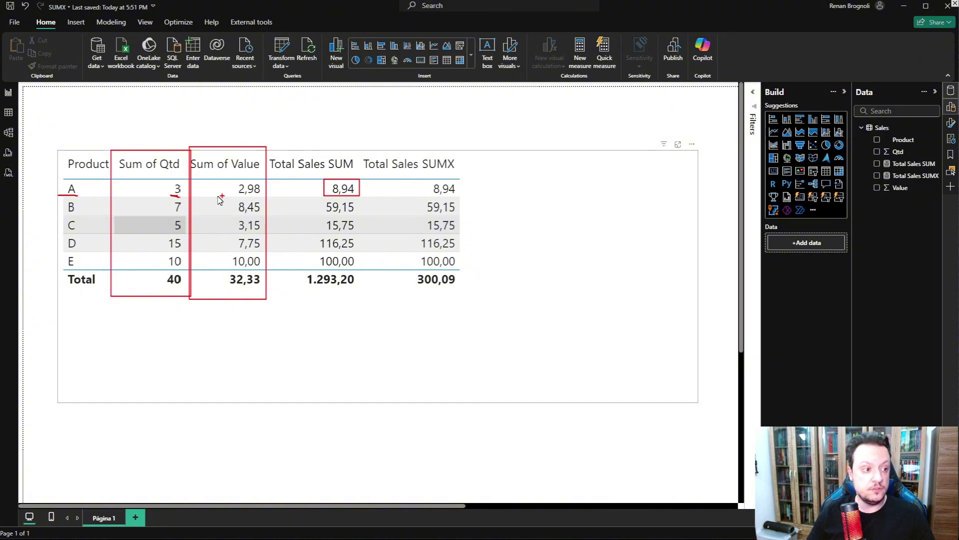
{"action": "left_click_drag", "start_coordinate": [392, 185], "coordinate": [400, 191]}
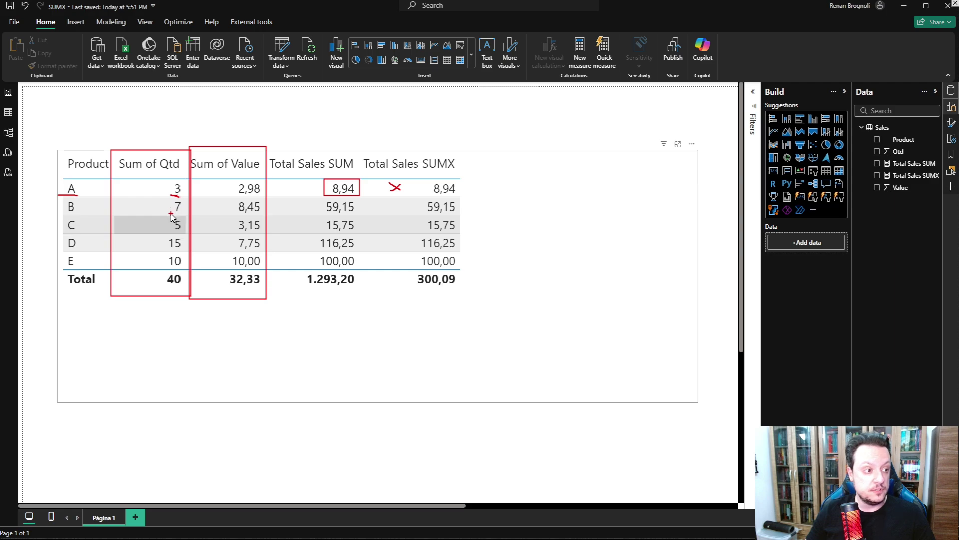
{"action": "left_click_drag", "start_coordinate": [171, 212], "coordinate": [265, 216]}
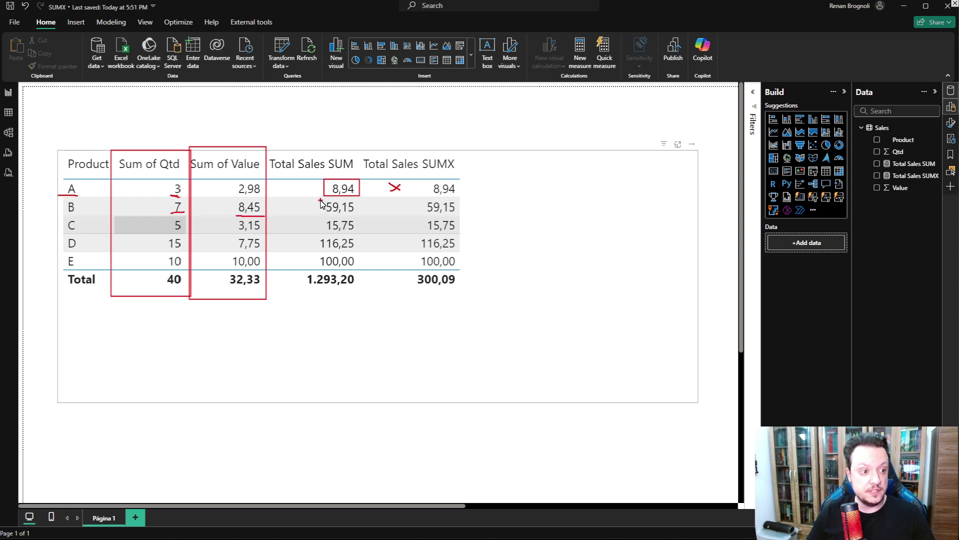
{"action": "mouse_move", "coordinate": [320, 201]}
{"action": "left_mouse_down"}
{"action": "mouse_move", "coordinate": [334, 215]}
{"action": "mouse_move", "coordinate": [354, 215]}
{"action": "left_mouse_up"}
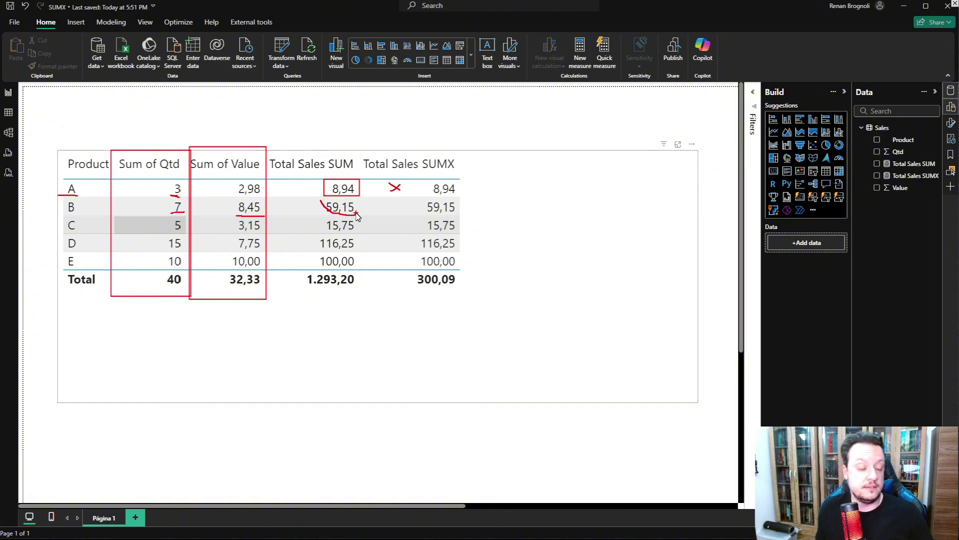
{"action": "left_click_drag", "start_coordinate": [390, 211], "coordinate": [410, 209]}
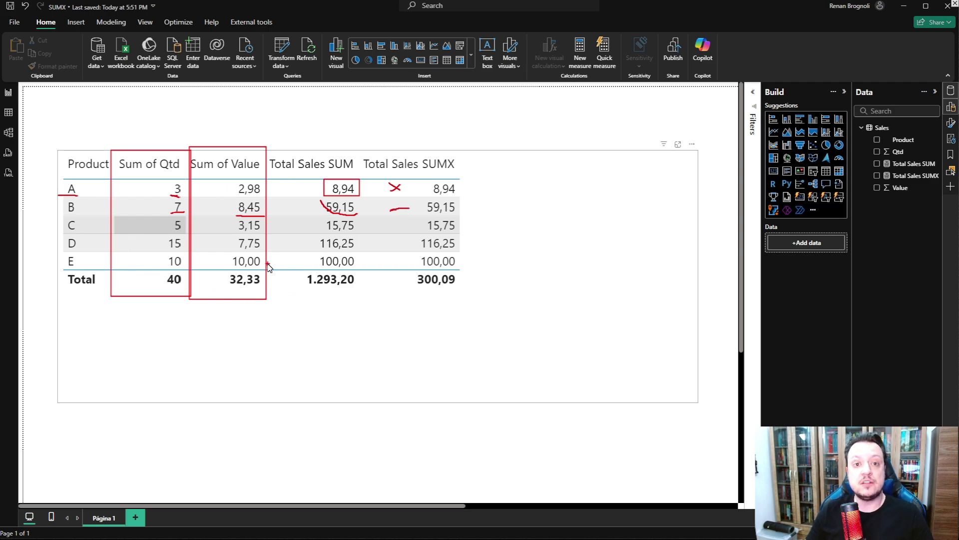
- Examine how the Total Sales SUM grand total relates to the summed quantity multiplied by the summed value
{"action": "left_click_drag", "start_coordinate": [308, 288], "coordinate": [461, 294]}
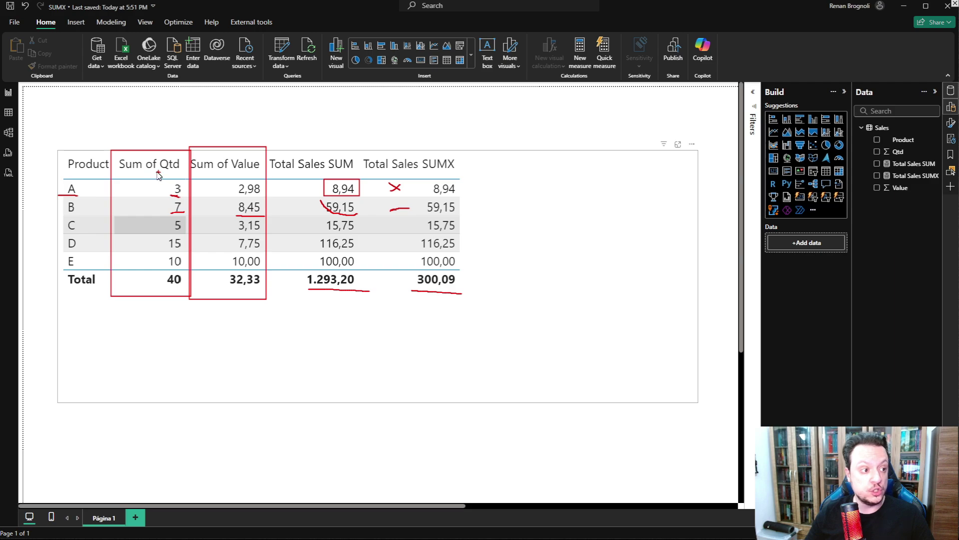
{"action": "left_click_drag", "start_coordinate": [155, 172], "coordinate": [176, 171]}
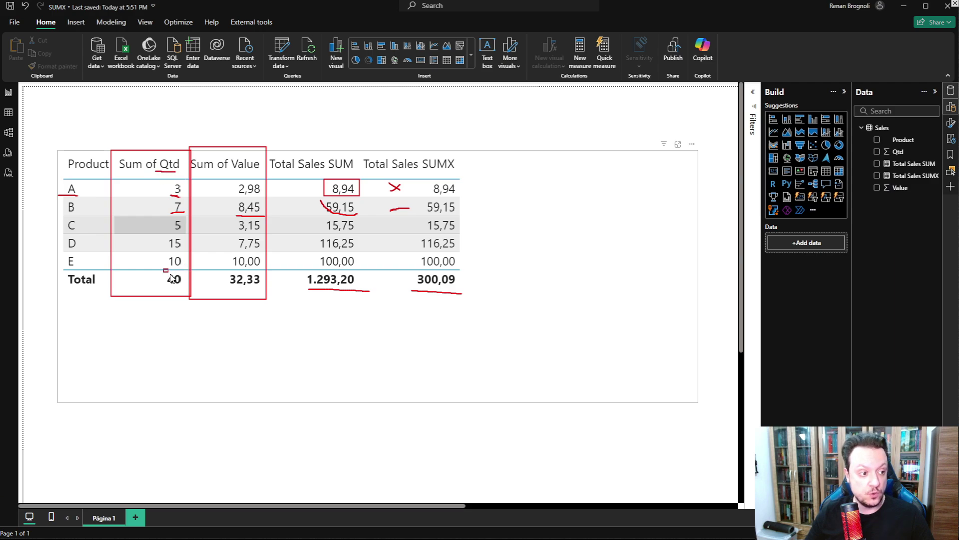
{"action": "left_click_drag", "start_coordinate": [164, 269], "coordinate": [185, 289]}
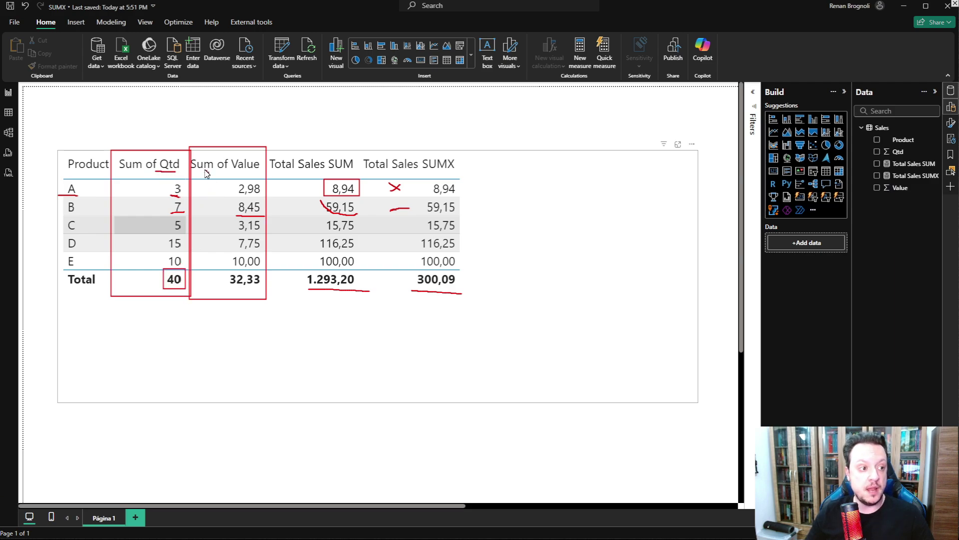
{"action": "left_click_drag", "start_coordinate": [220, 174], "coordinate": [261, 175]}
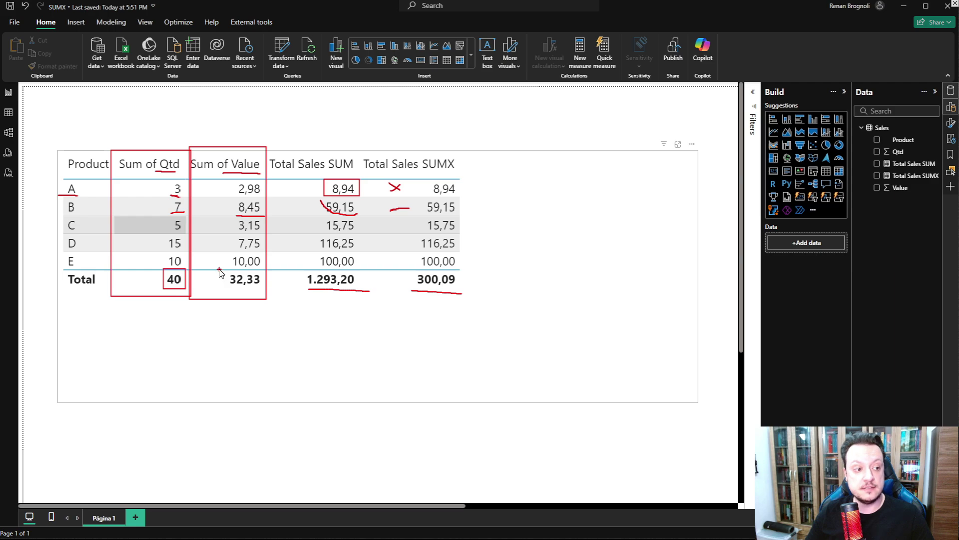
{"action": "left_click_drag", "start_coordinate": [219, 269], "coordinate": [266, 291]}
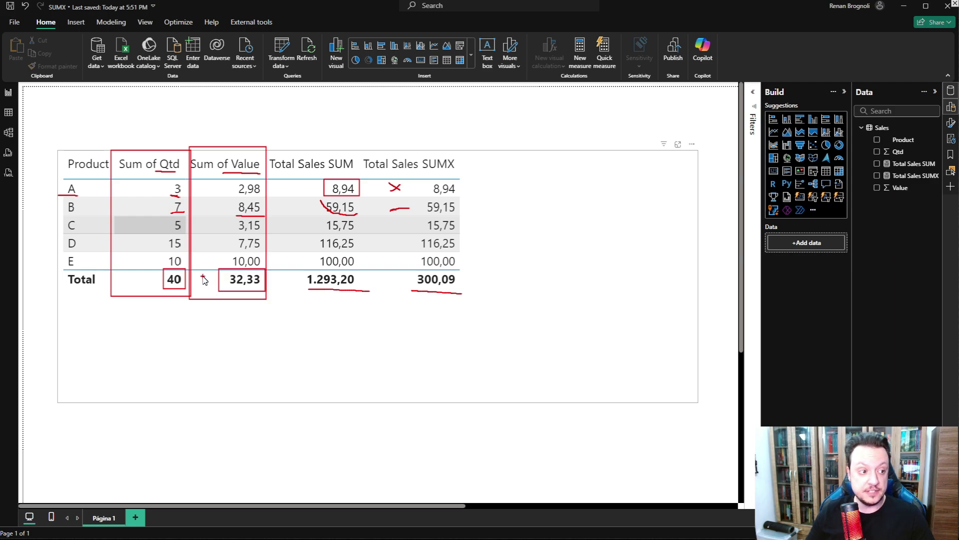
{"action": "mouse_move", "coordinate": [196, 276]}
{"action": "left_mouse_down"}
{"action": "mouse_move", "coordinate": [208, 288]}
{"action": "mouse_move", "coordinate": [196, 289]}
{"action": "left_mouse_up"}
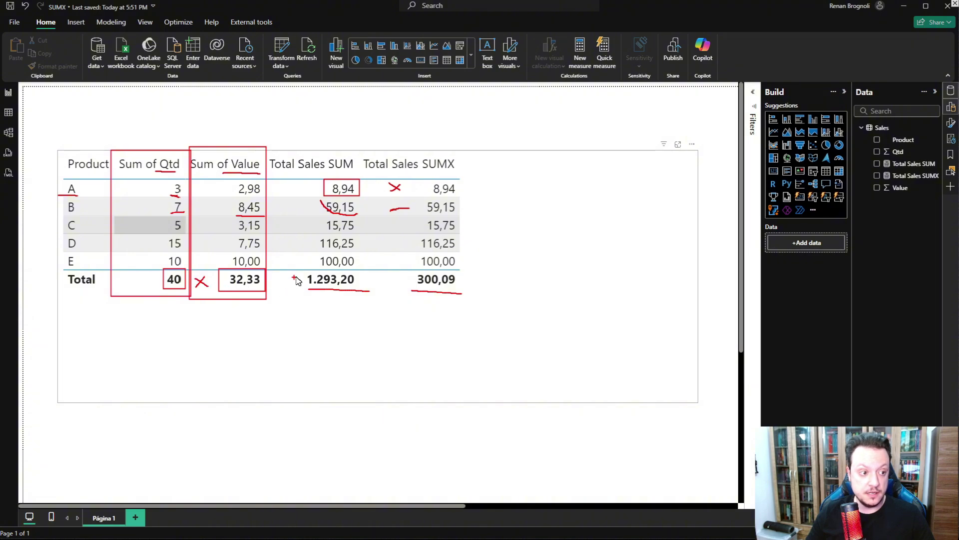
{"action": "mouse_move", "coordinate": [300, 271]}
{"action": "left_mouse_down"}
{"action": "mouse_move", "coordinate": [297, 297]}
{"action": "mouse_move", "coordinate": [369, 293]}
{"action": "mouse_move", "coordinate": [358, 277]}
{"action": "mouse_move", "coordinate": [300, 273]}
{"action": "left_mouse_up"}
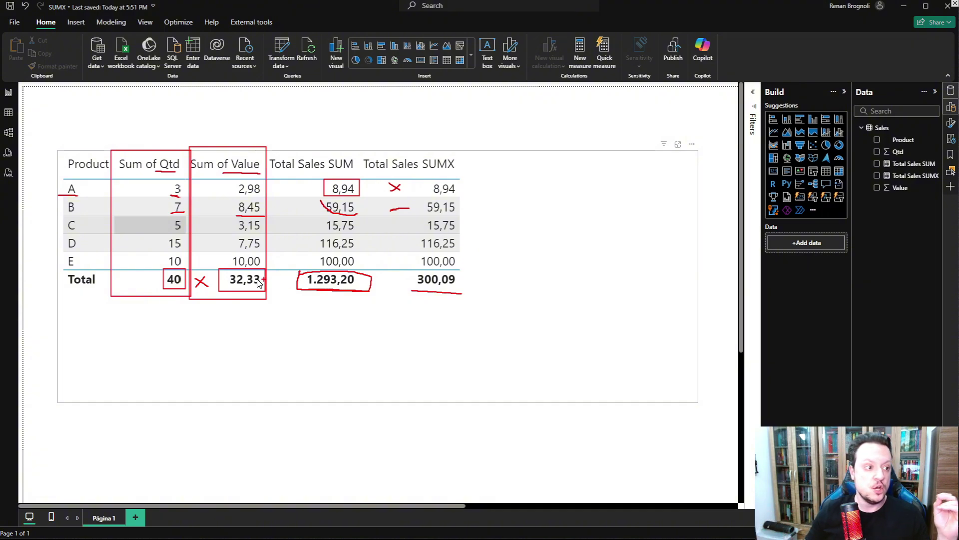
{"action": "mouse_move", "coordinate": [225, 191]}
{"action": "left_mouse_down"}
{"action": "mouse_move", "coordinate": [226, 240]}
{"action": "mouse_move", "coordinate": [210, 260]}
{"action": "mouse_move", "coordinate": [223, 262]}
{"action": "left_mouse_up"}
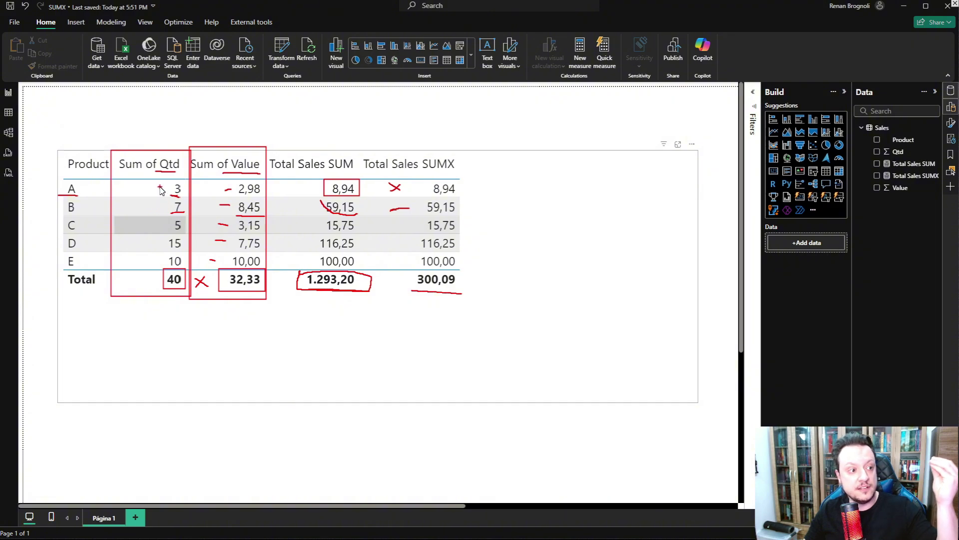
{"action": "mouse_move", "coordinate": [171, 271]}
{"action": "left_mouse_down"}
{"action": "mouse_move", "coordinate": [156, 284]}
{"action": "mouse_move", "coordinate": [250, 300]}
{"action": "mouse_move", "coordinate": [270, 283]}
{"action": "mouse_move", "coordinate": [245, 269]}
{"action": "mouse_move", "coordinate": [221, 274]}
{"action": "left_mouse_up"}
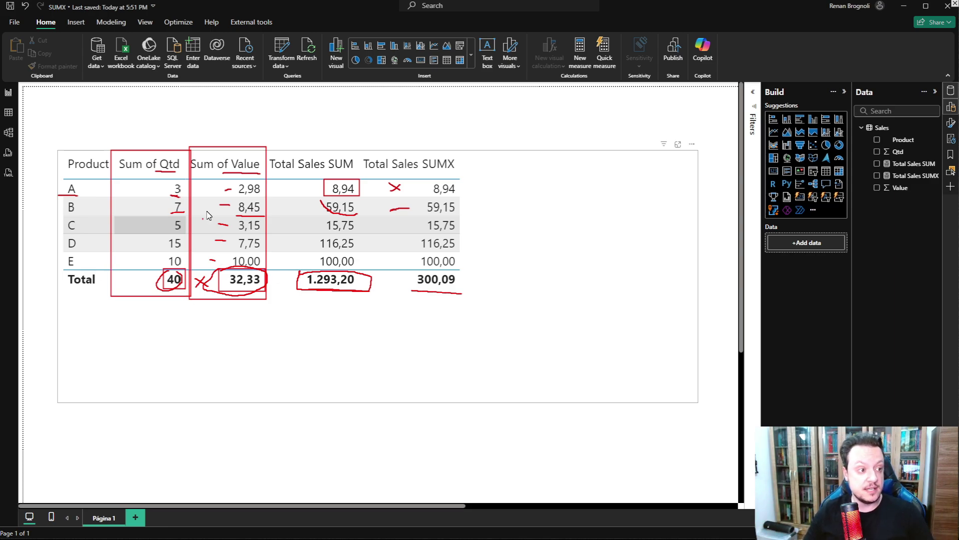
- Trace the Total Sales SUMX grand total through the product row results and compare it with the Total Sales SUM grand total
{"action": "left_click_drag", "start_coordinate": [173, 198], "coordinate": [277, 196]}
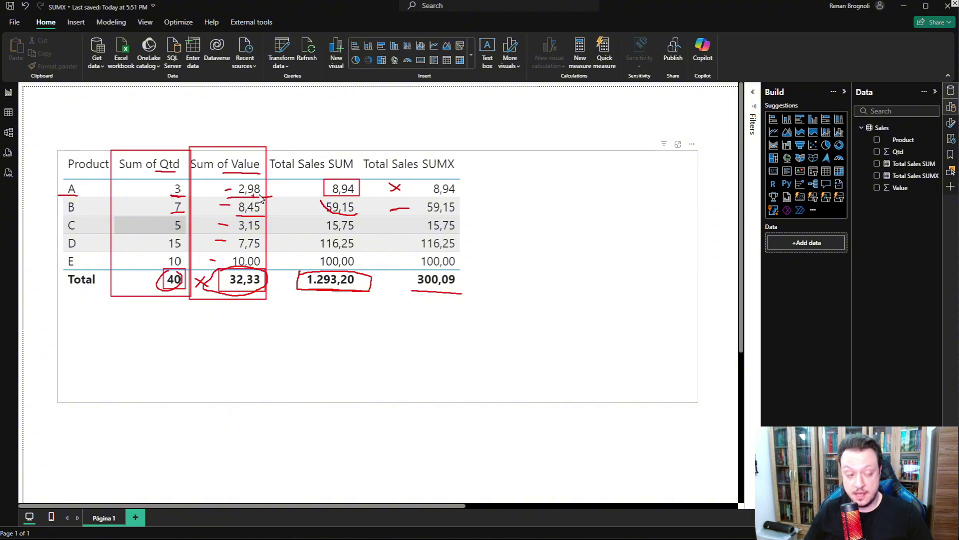
{"action": "mouse_move", "coordinate": [431, 185]}
{"action": "left_mouse_down"}
{"action": "mouse_move", "coordinate": [457, 203]}
{"action": "mouse_move", "coordinate": [467, 186]}
{"action": "mouse_move", "coordinate": [434, 183]}
{"action": "mouse_move", "coordinate": [425, 202]}
{"action": "mouse_move", "coordinate": [453, 220]}
{"action": "mouse_move", "coordinate": [427, 221]}
{"action": "mouse_move", "coordinate": [449, 236]}
{"action": "mouse_move", "coordinate": [429, 218]}
{"action": "mouse_move", "coordinate": [415, 253]}
{"action": "mouse_move", "coordinate": [459, 246]}
{"action": "mouse_move", "coordinate": [413, 269]}
{"action": "mouse_move", "coordinate": [456, 266]}
{"action": "mouse_move", "coordinate": [453, 258]}
{"action": "left_mouse_up"}
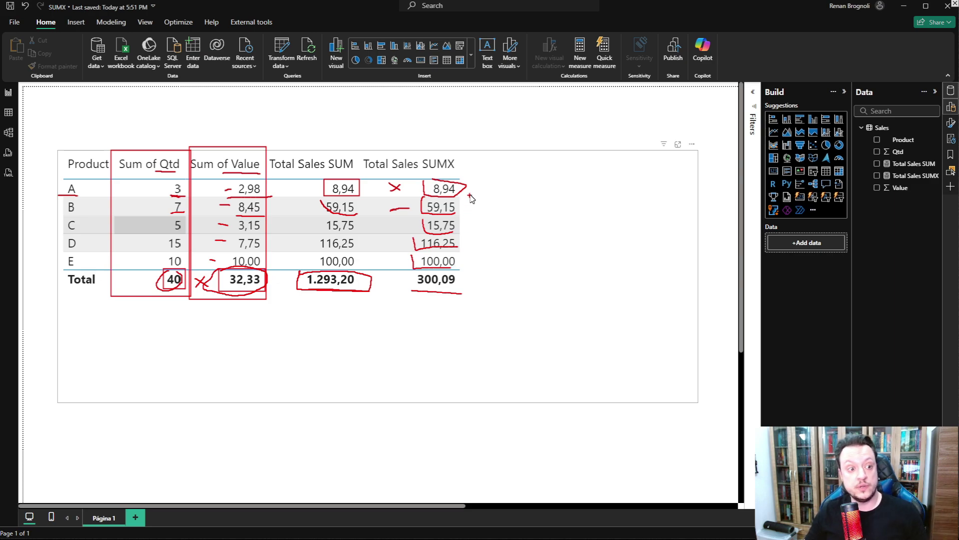
{"action": "mouse_move", "coordinate": [468, 195]}
{"action": "left_mouse_down"}
{"action": "mouse_move", "coordinate": [480, 195]}
{"action": "mouse_move", "coordinate": [483, 227]}
{"action": "left_mouse_up"}
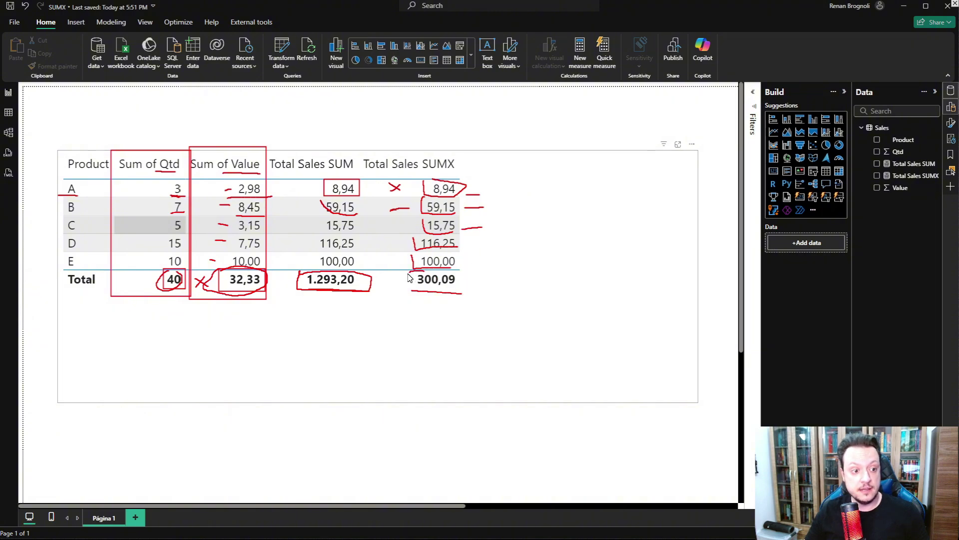
{"action": "mouse_move", "coordinate": [408, 278]}
{"action": "left_mouse_down"}
{"action": "mouse_move", "coordinate": [414, 295]}
{"action": "mouse_move", "coordinate": [468, 292]}
{"action": "mouse_move", "coordinate": [459, 268]}
{"action": "mouse_move", "coordinate": [418, 272]}
{"action": "left_mouse_up"}
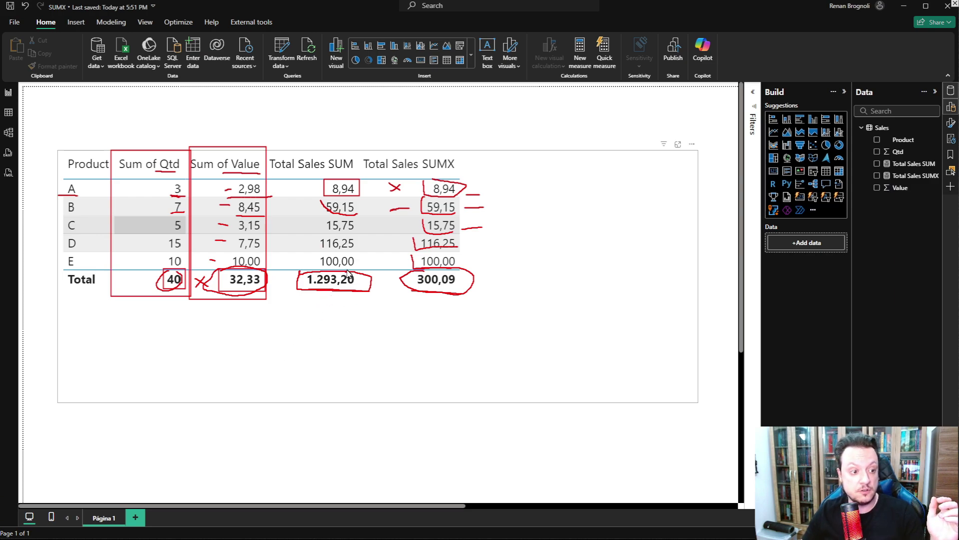
{"action": "left_click_drag", "start_coordinate": [356, 269], "coordinate": [304, 298]}
{"action": "left_click_drag", "start_coordinate": [310, 264], "coordinate": [358, 307]}
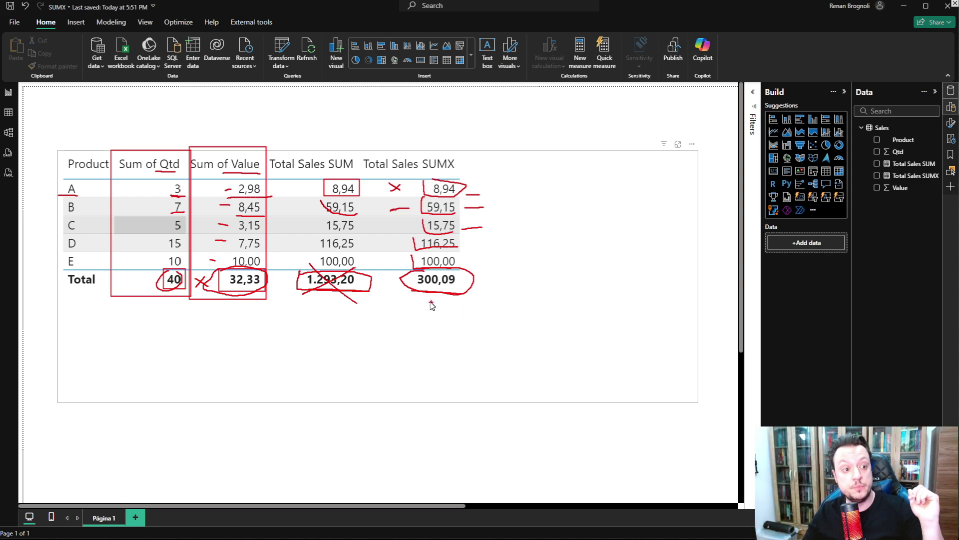
{"action": "left_click_drag", "start_coordinate": [418, 296], "coordinate": [465, 300]}
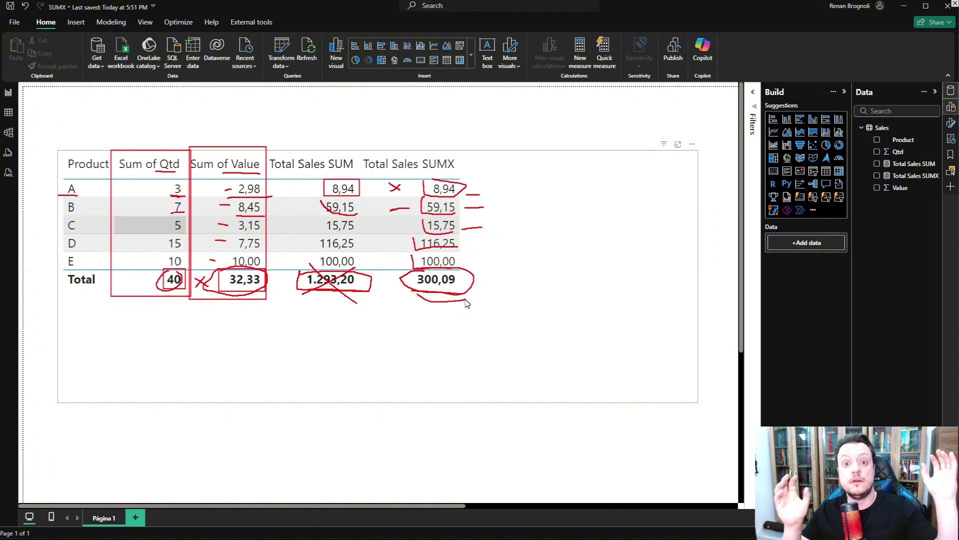